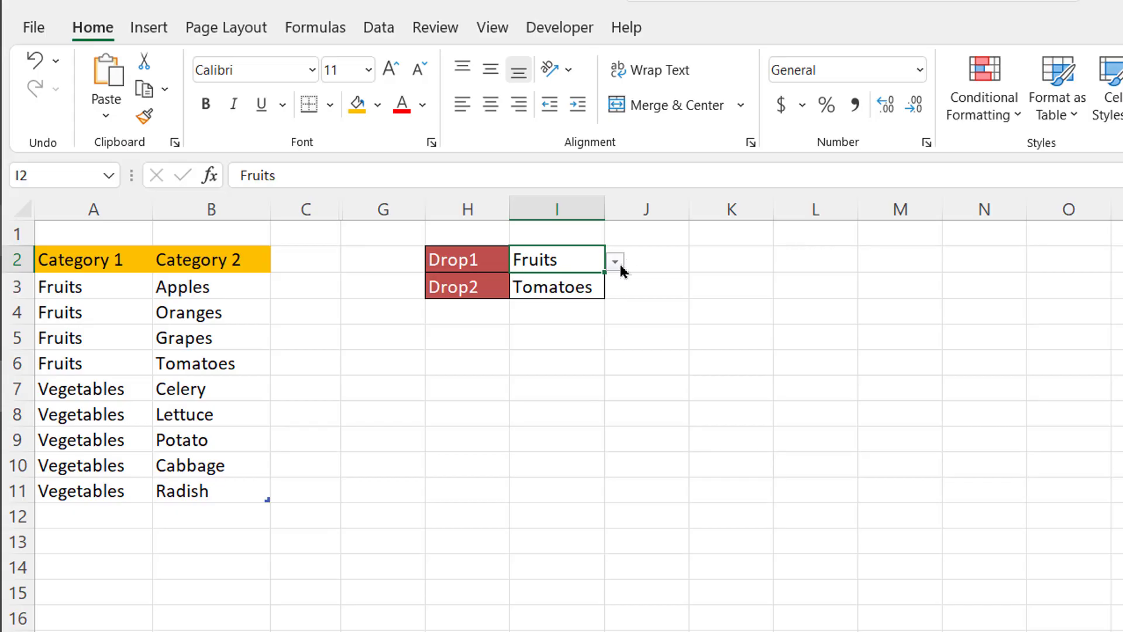
# Step: Choose Vegetables in the I2 drop-down, then Potato from the filtered I3 drop-down
pyautogui.click(615, 261)
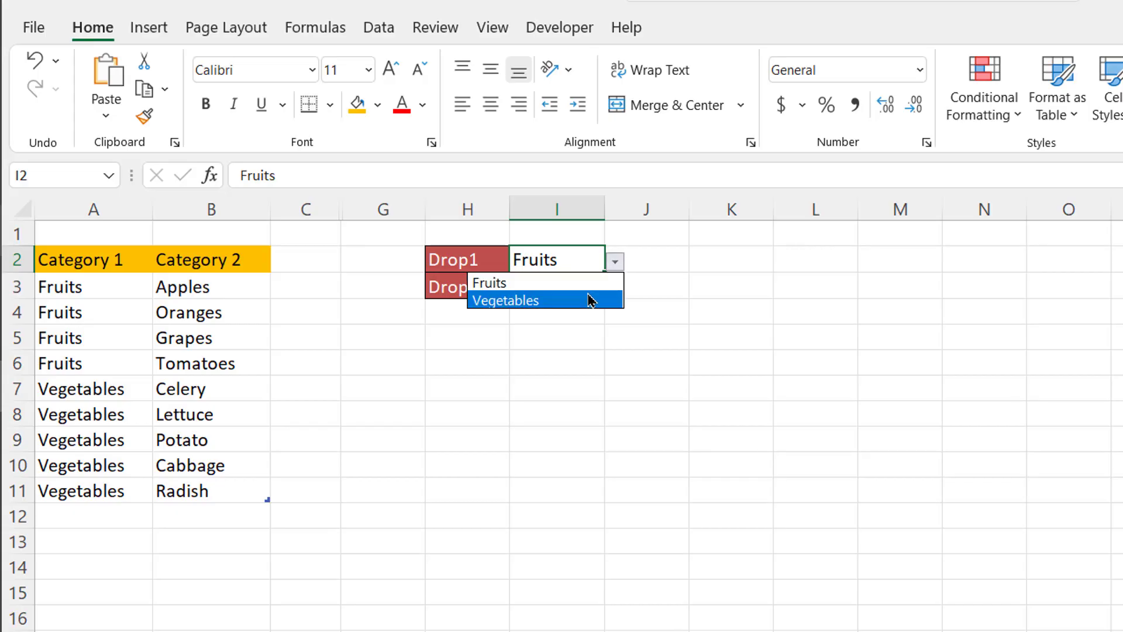
pyautogui.click(591, 300)
pyautogui.click(585, 291)
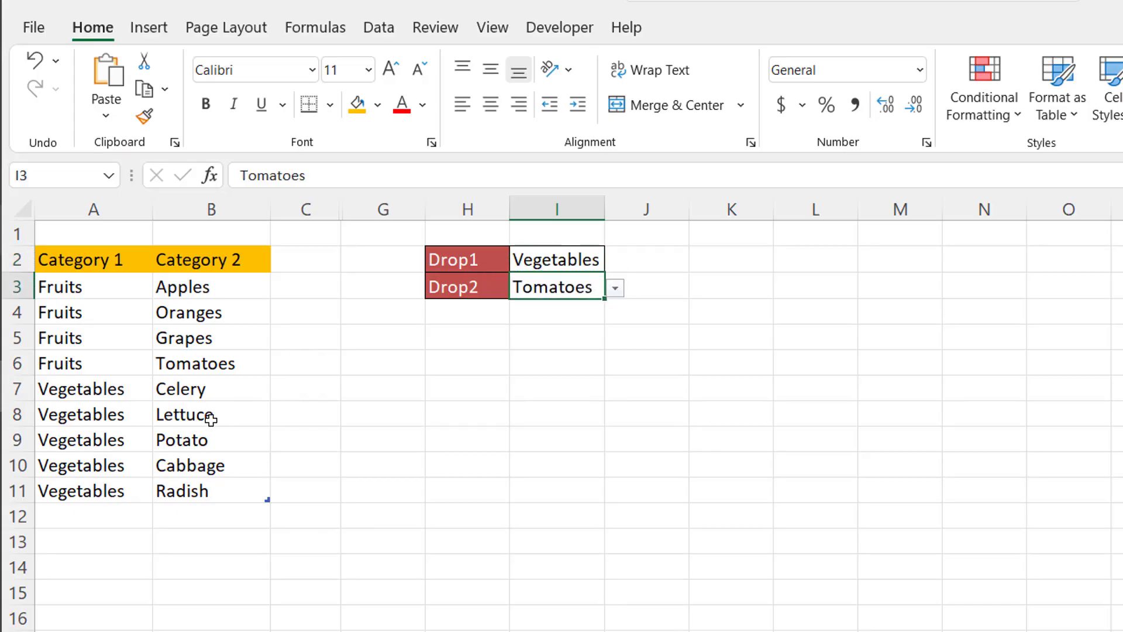
pyautogui.click(615, 288)
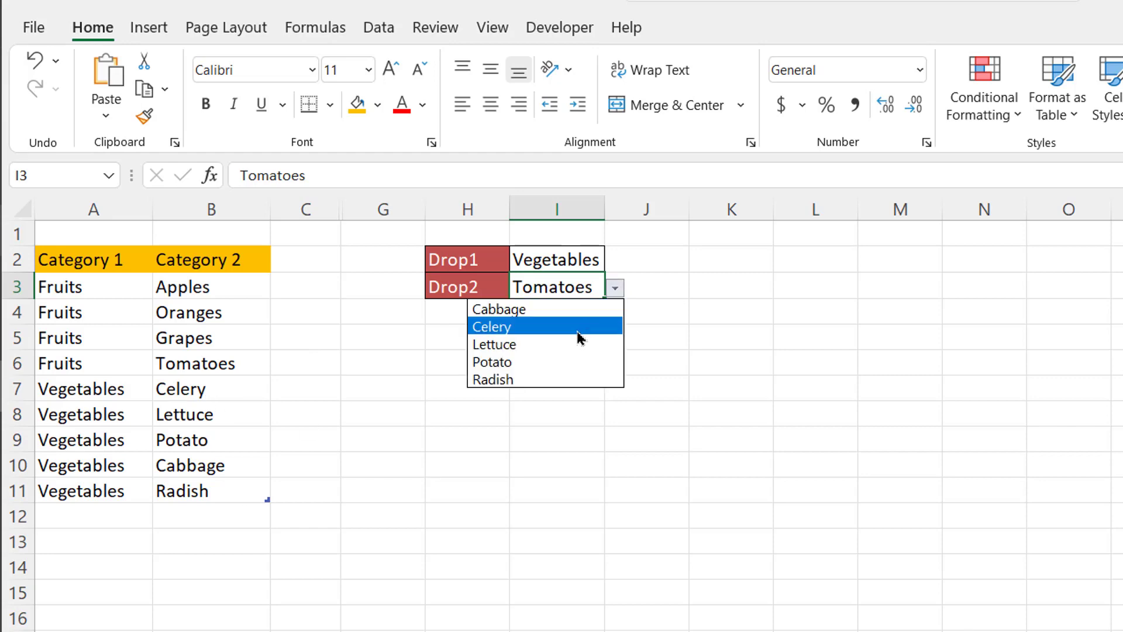
pyautogui.click(559, 361)
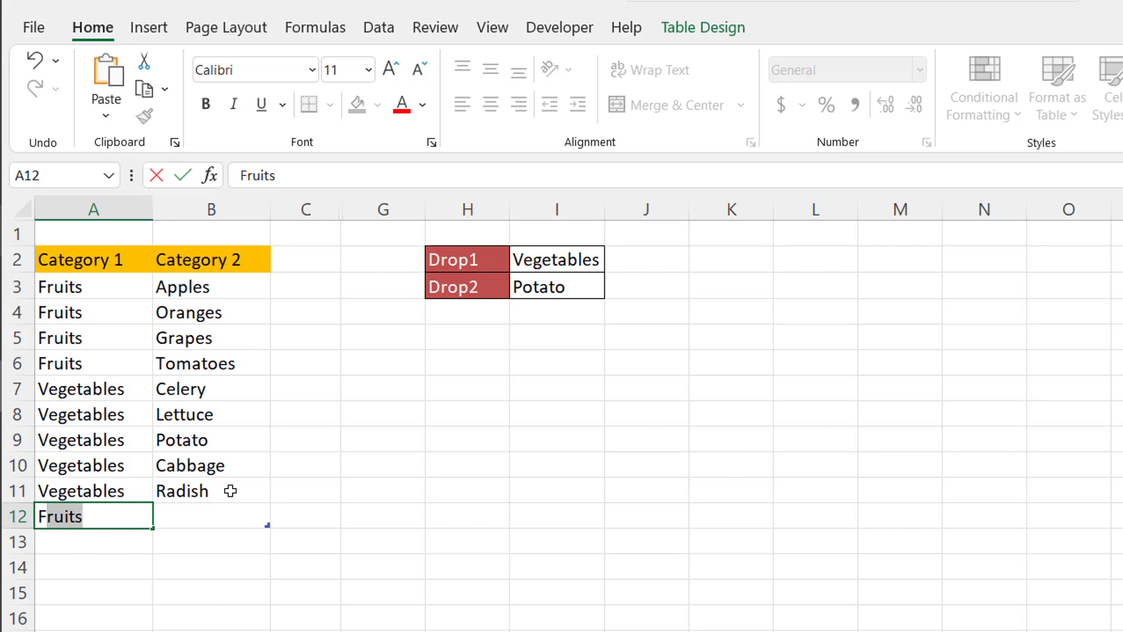
# Step: Commit Fruits in A12, set Drop1 in I2 to Fruits, and review Drop2's fruit options
pyautogui.press('Tab')
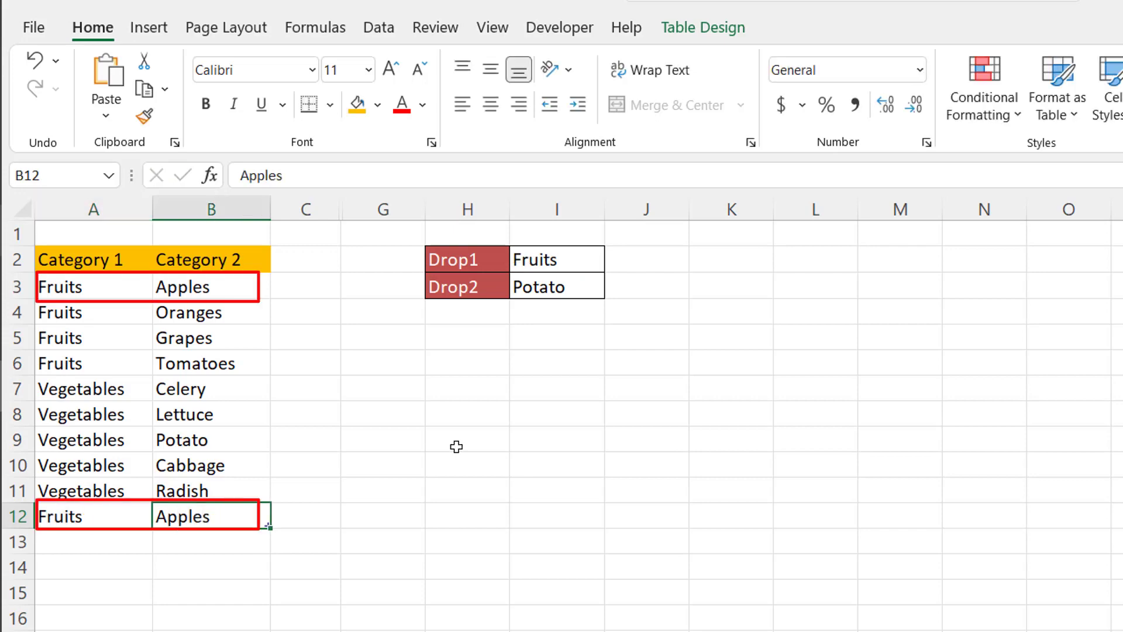
pyautogui.click(571, 260)
pyautogui.click(615, 261)
pyautogui.click(595, 281)
pyautogui.click(542, 286)
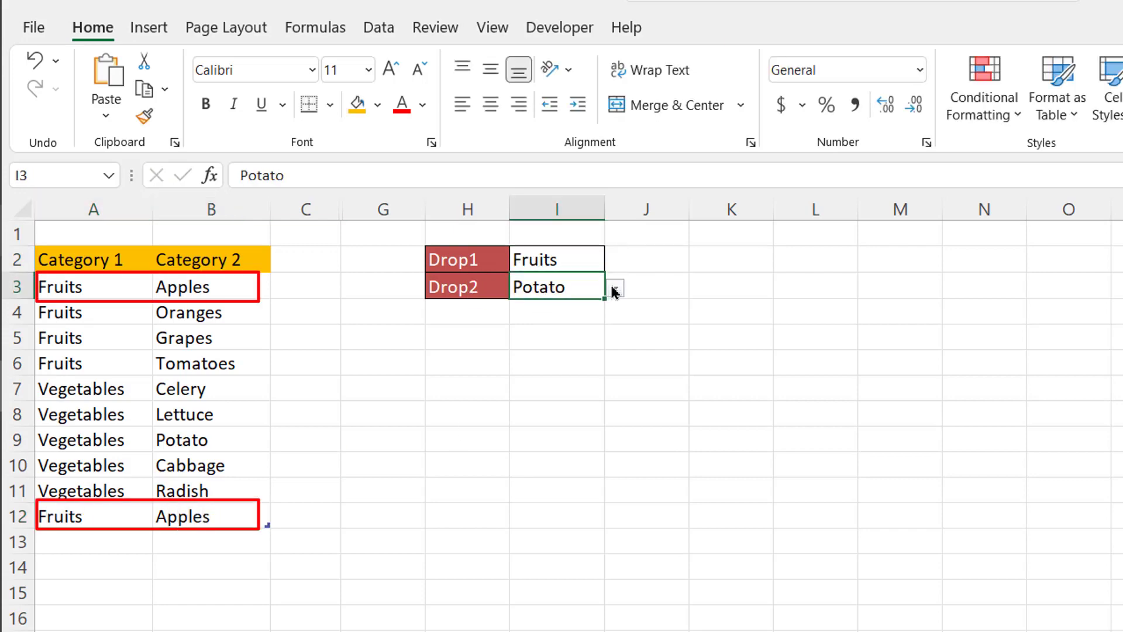
pyautogui.click(614, 289)
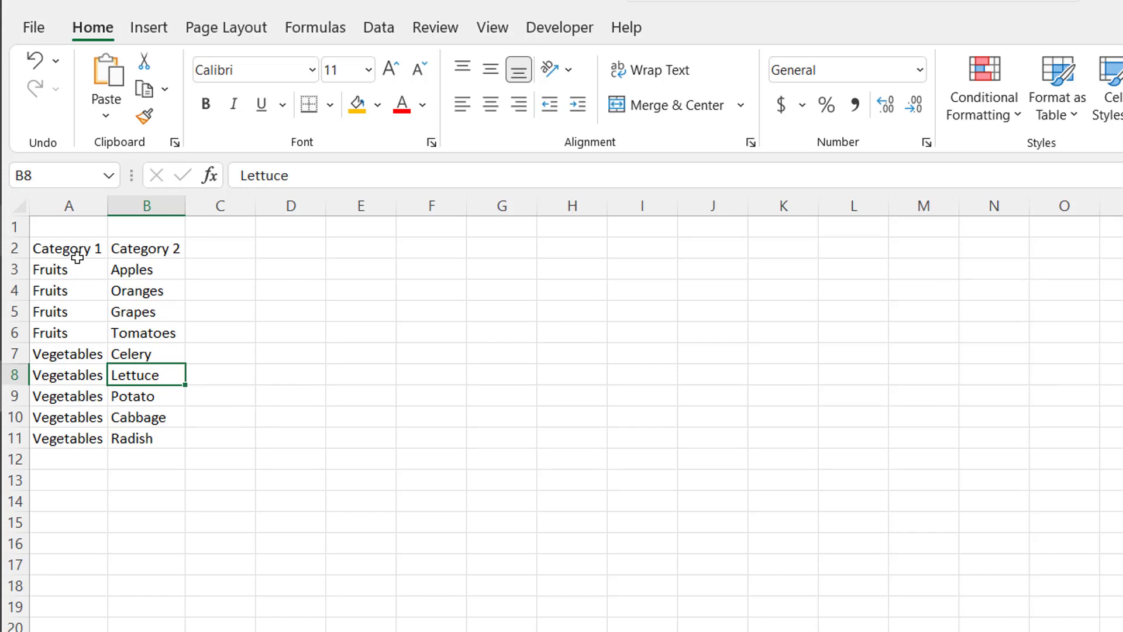
# Step: Review the source data, selecting the Category 1/Category 2 range A3:B11
pyautogui.click(68, 275)
pyautogui.click(65, 369)
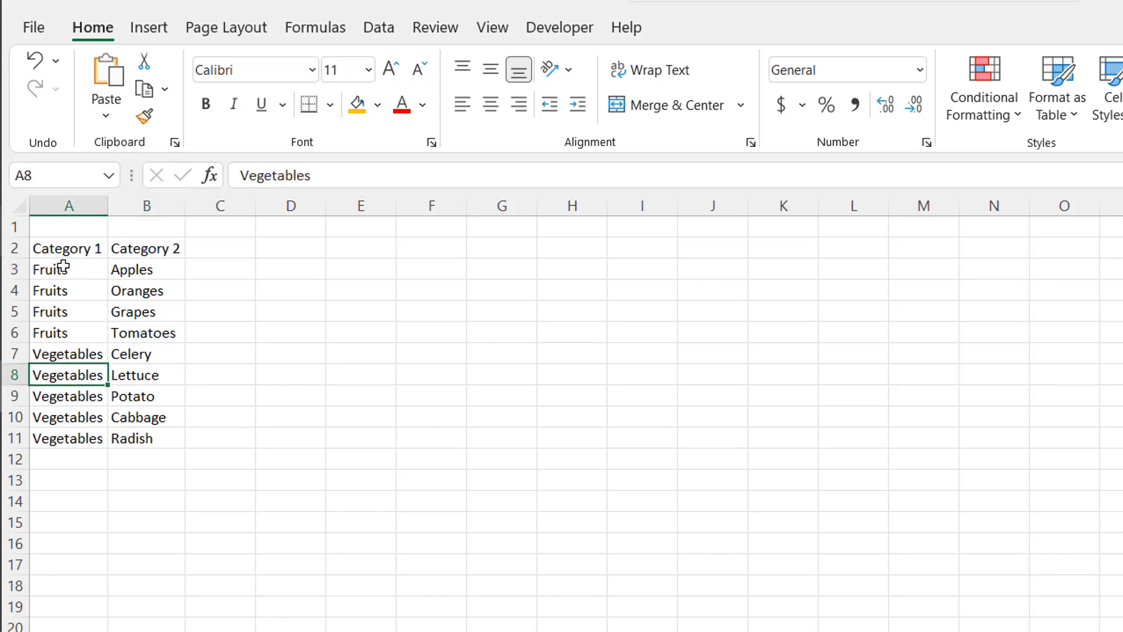
pyautogui.click(88, 267)
pyautogui.moveTo(89, 267); pyautogui.dragTo(148, 435)
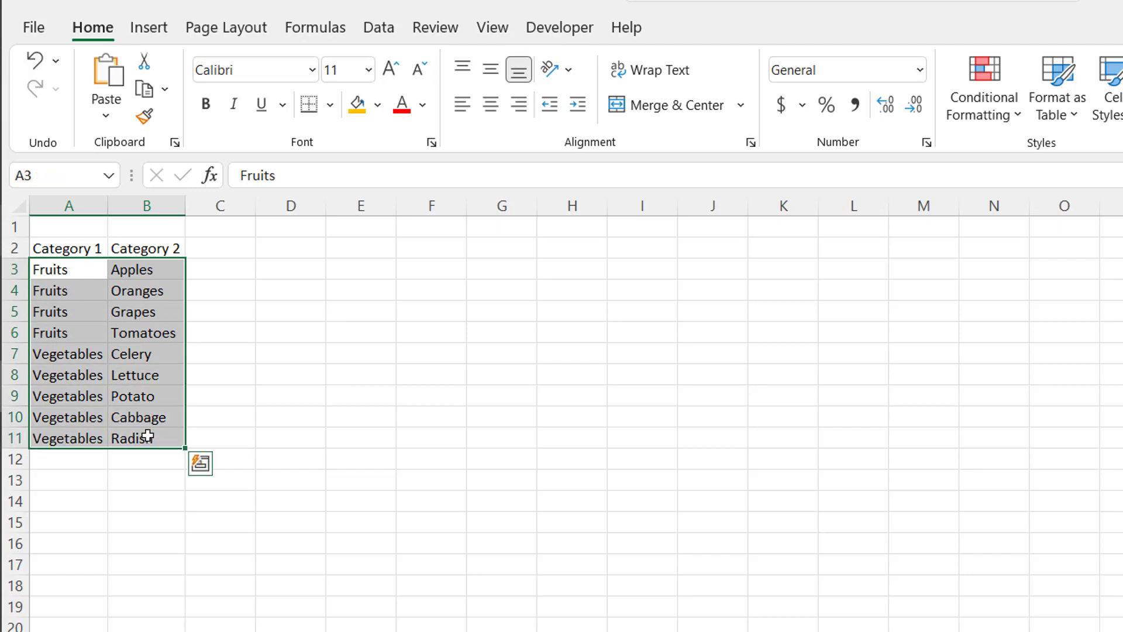
# Step: Enter headers 'Helper Cat1' in D2 and 'Helper Cat2' in E2, and AutoFit columns D:E
pyautogui.click(309, 249)
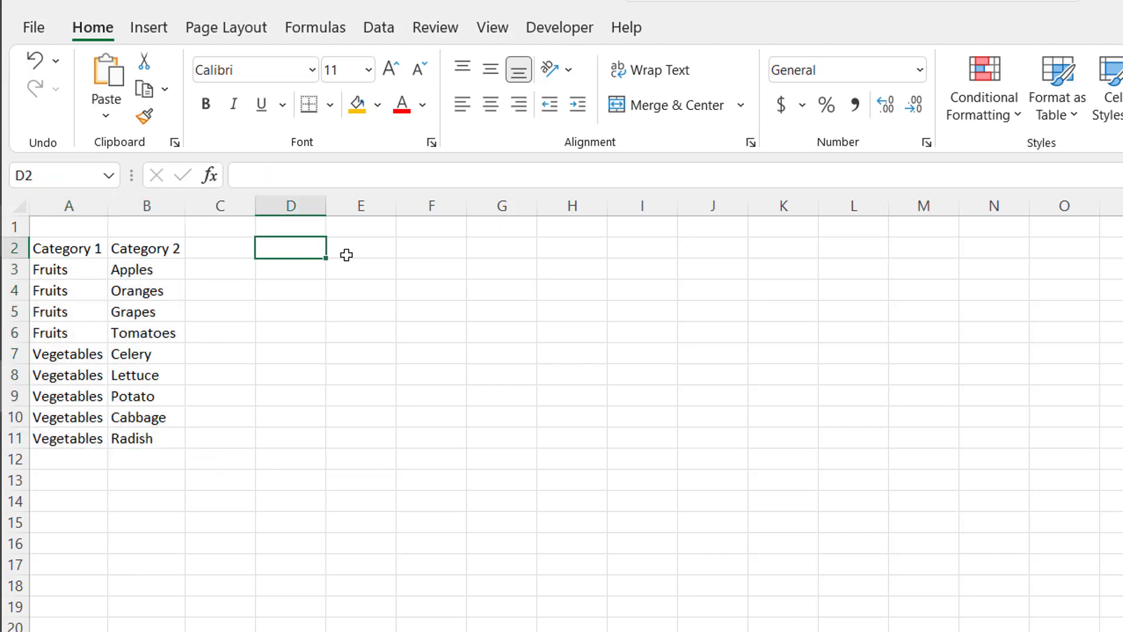
pyautogui.write('Helper Cat1')
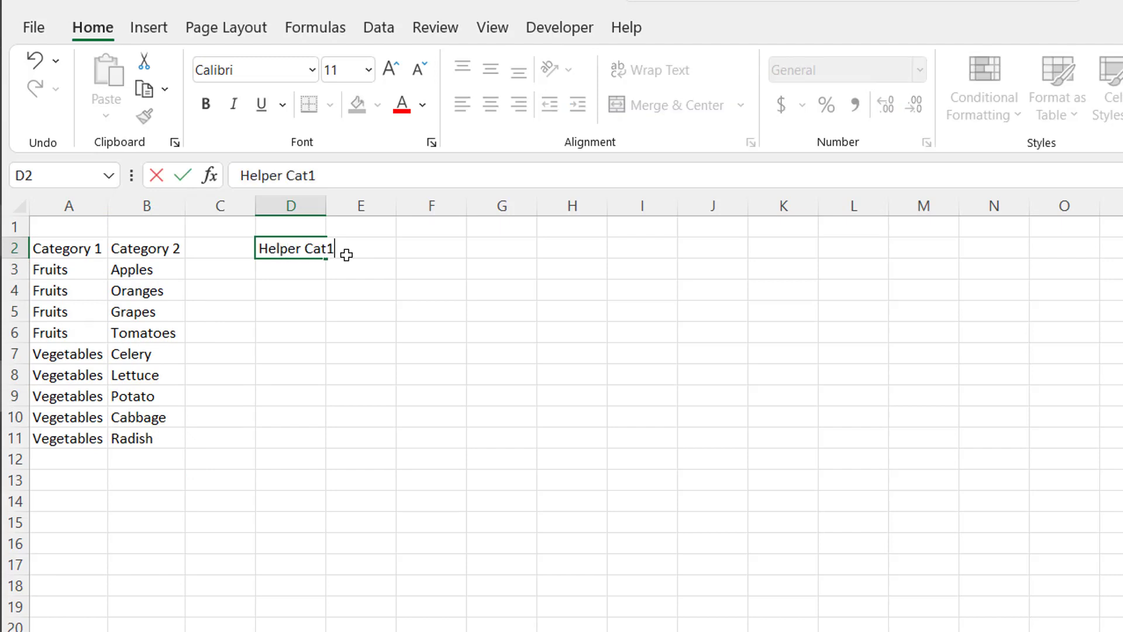
pyautogui.click(346, 255)
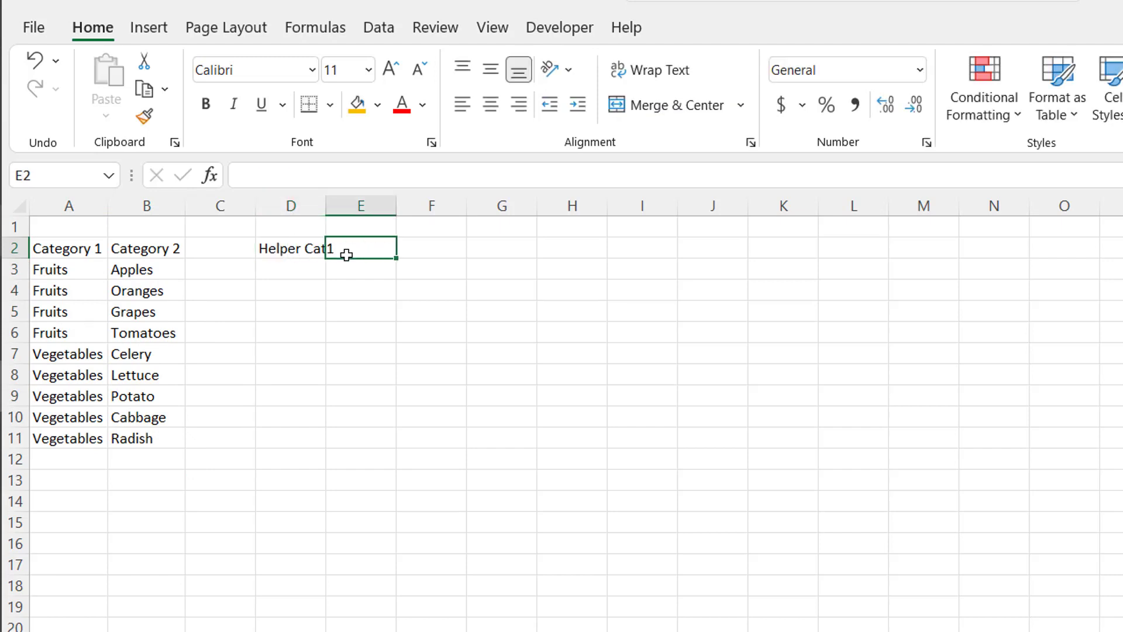
pyautogui.write('Help')
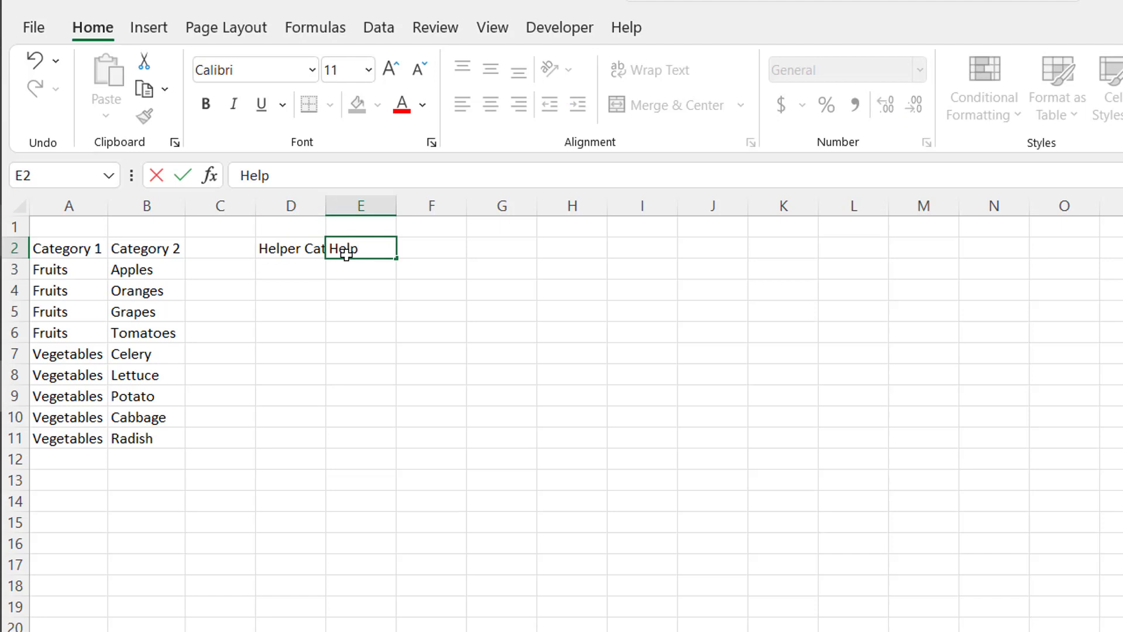
pyautogui.write('er Cat2')
pyautogui.press('Return')
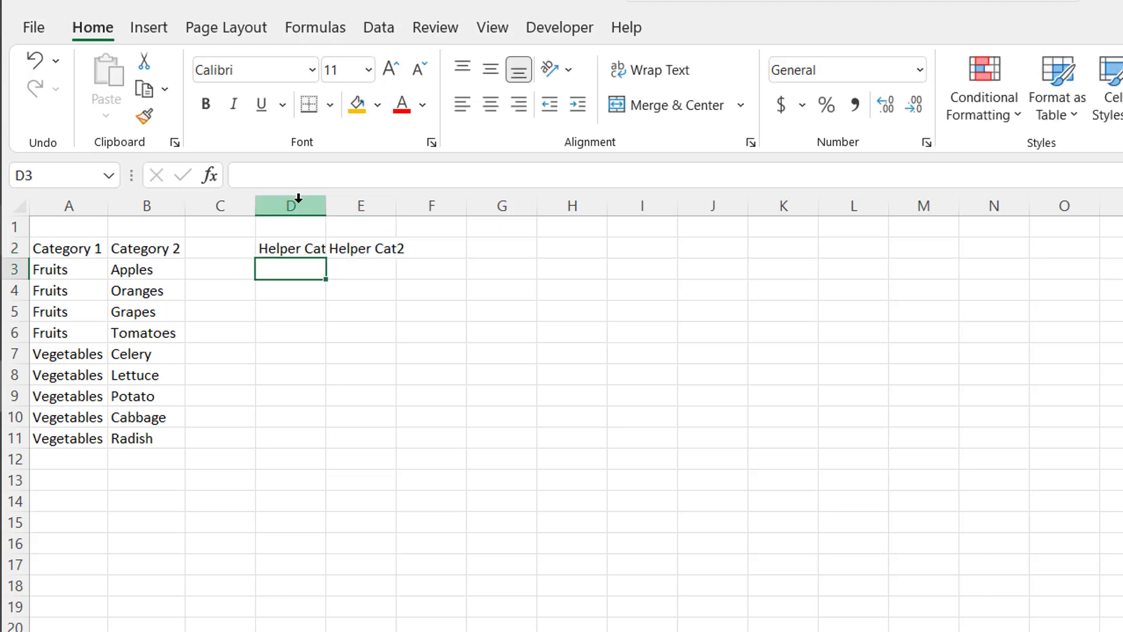
pyautogui.moveTo(298, 199); pyautogui.dragTo(361, 196)
pyautogui.doubleClick(326, 206)
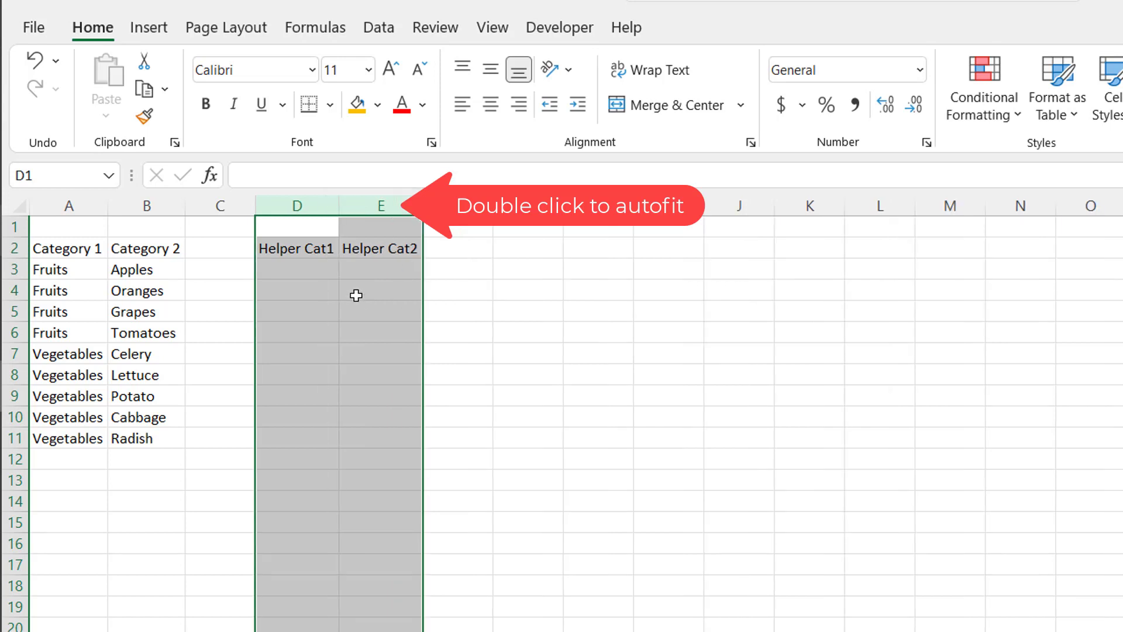
pyautogui.click(315, 274)
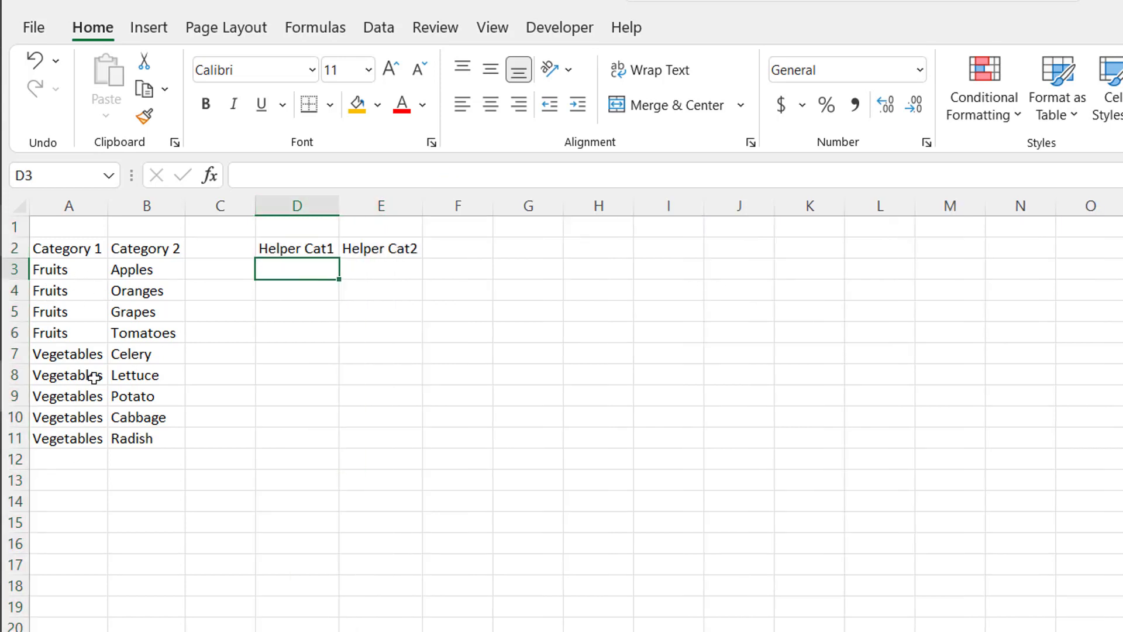
# Step: Enter =UNIQUE(A3:A11) in D3
pyautogui.write('=')
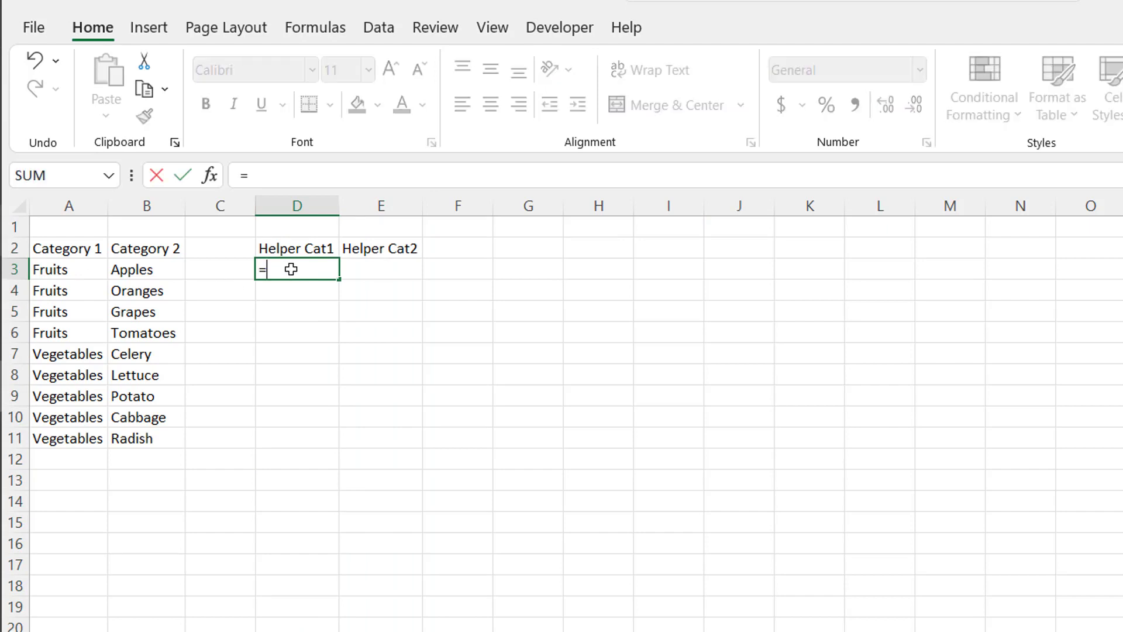
pyautogui.write('un')
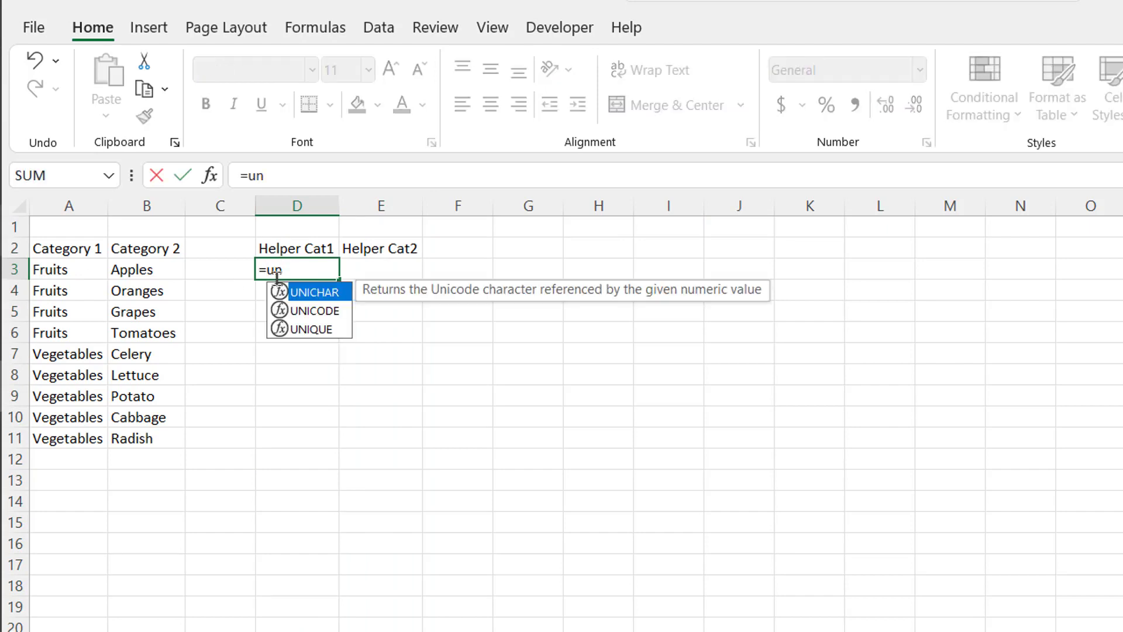
pyautogui.doubleClick(294, 330)
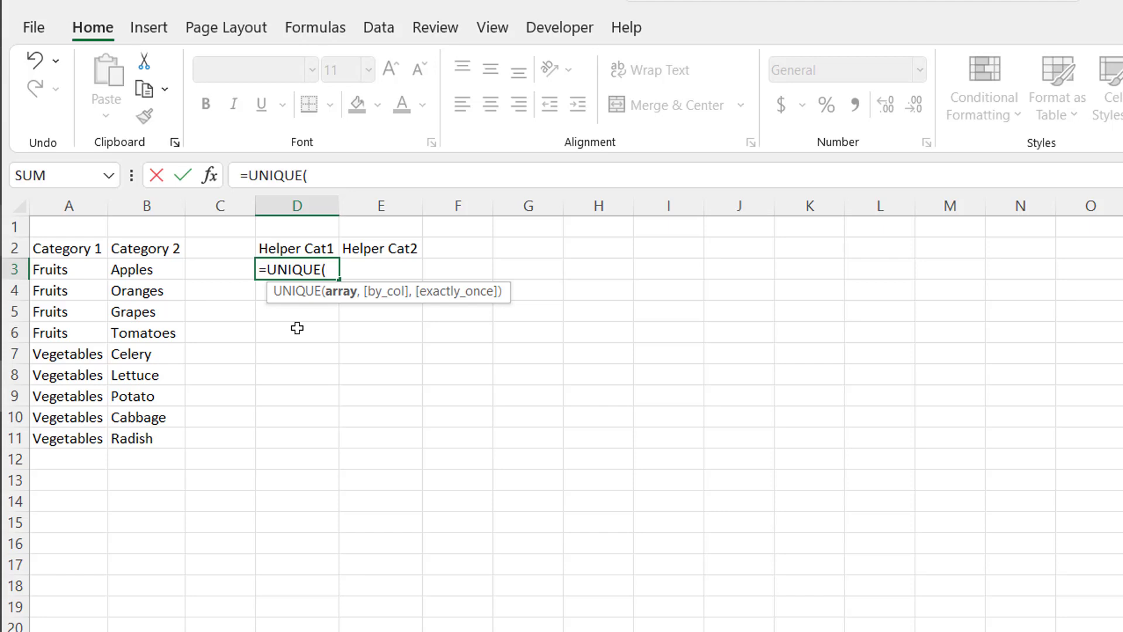
pyautogui.moveTo(62, 269); pyautogui.dragTo(59, 433)
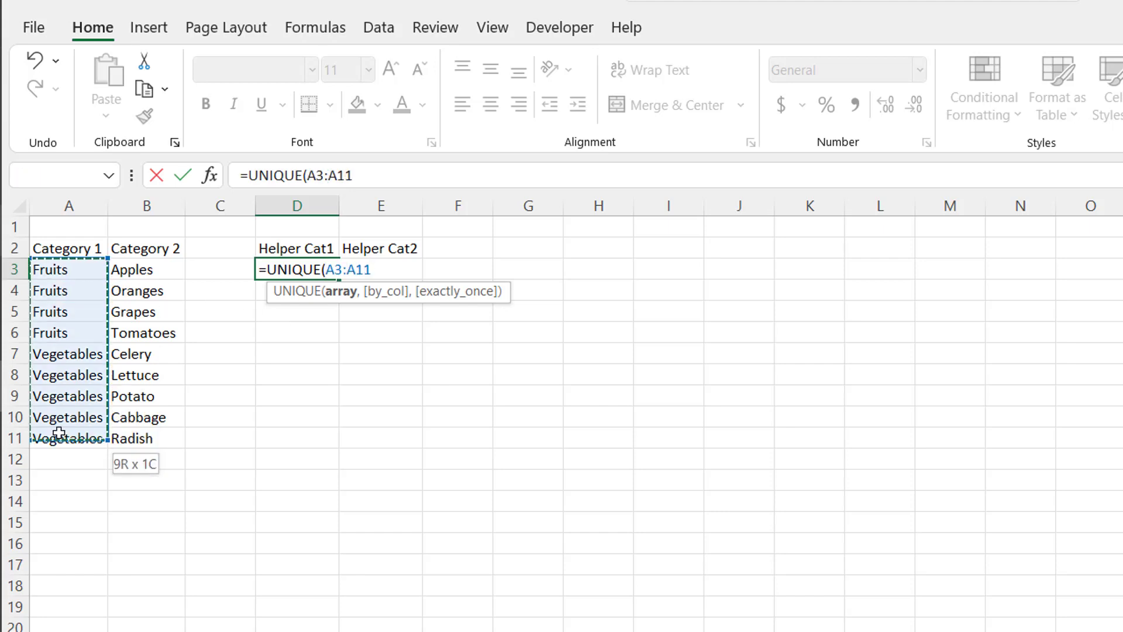
pyautogui.press('Return')
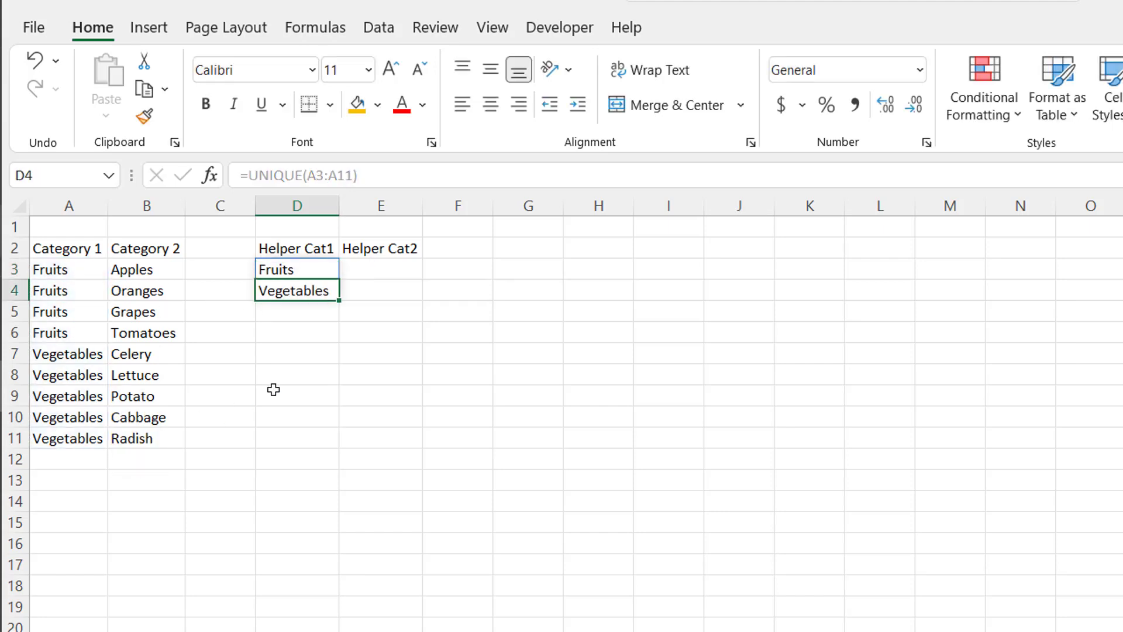
# Step: Inspect the spilled Fruits and Vegetables in D3:D4 and the Category 2 items in column B
pyautogui.click(303, 269)
pyautogui.click(296, 292)
pyautogui.click(291, 270)
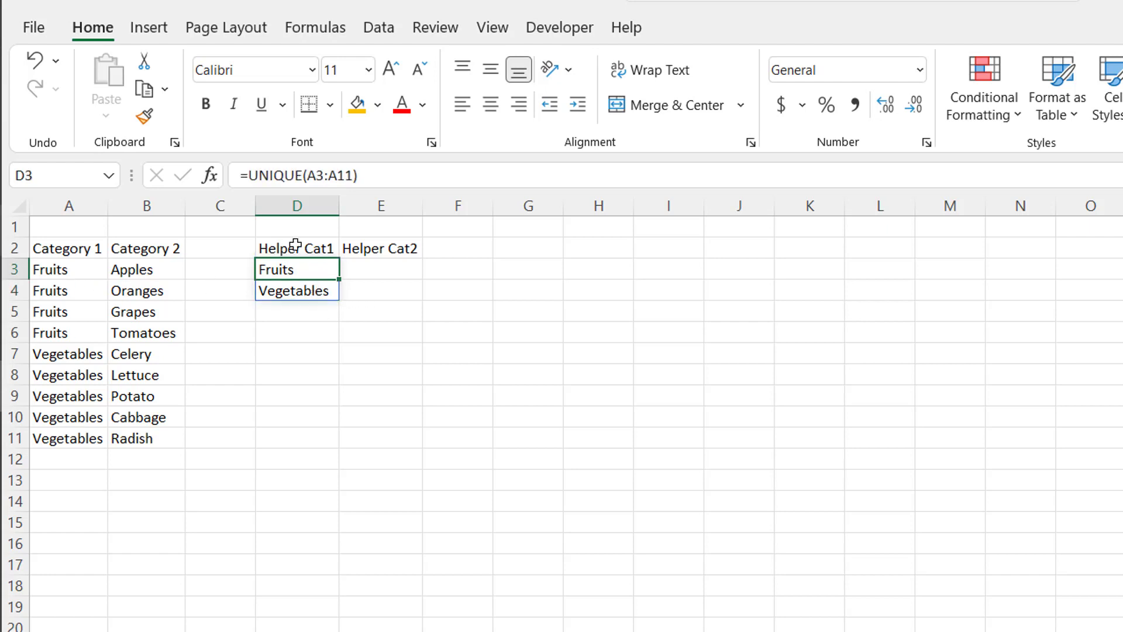
pyautogui.click(299, 201)
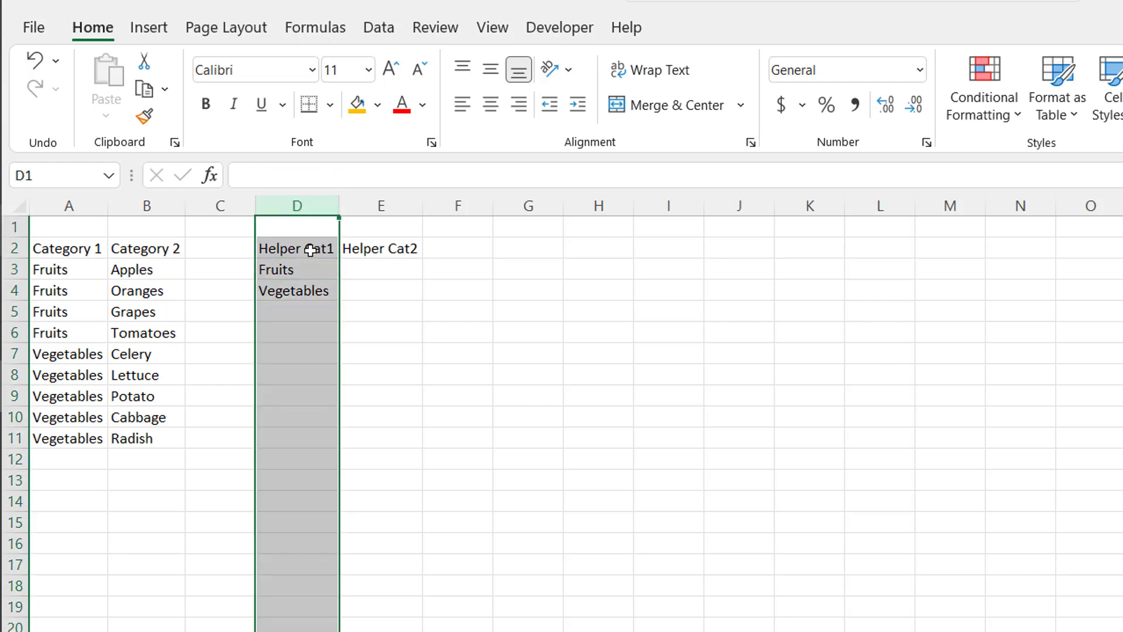
pyautogui.click(381, 269)
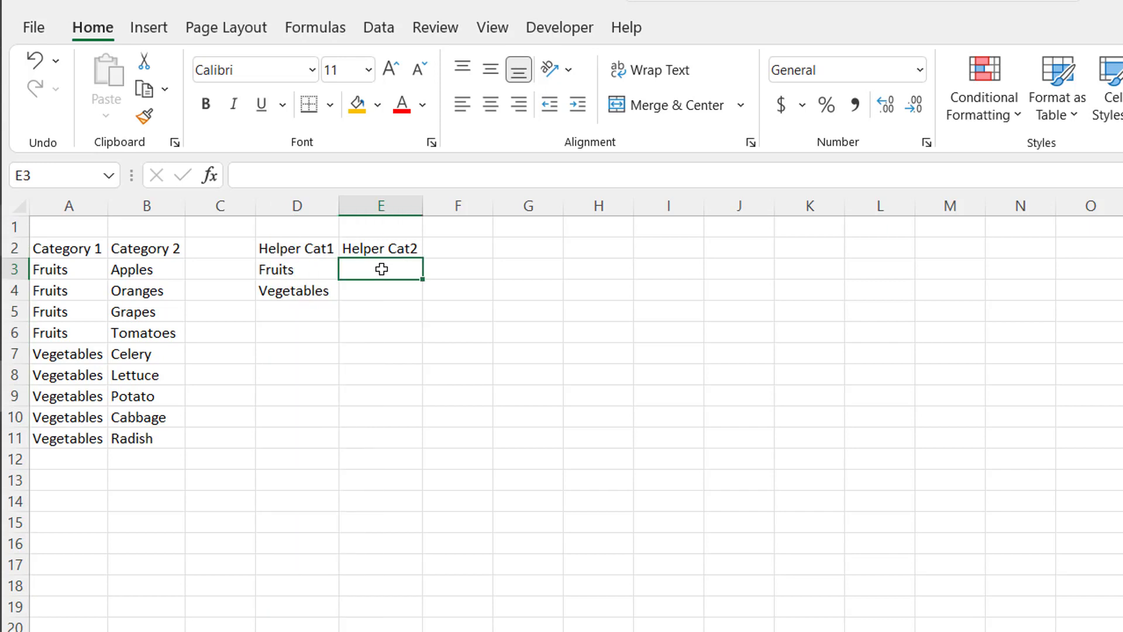
pyautogui.click(303, 272)
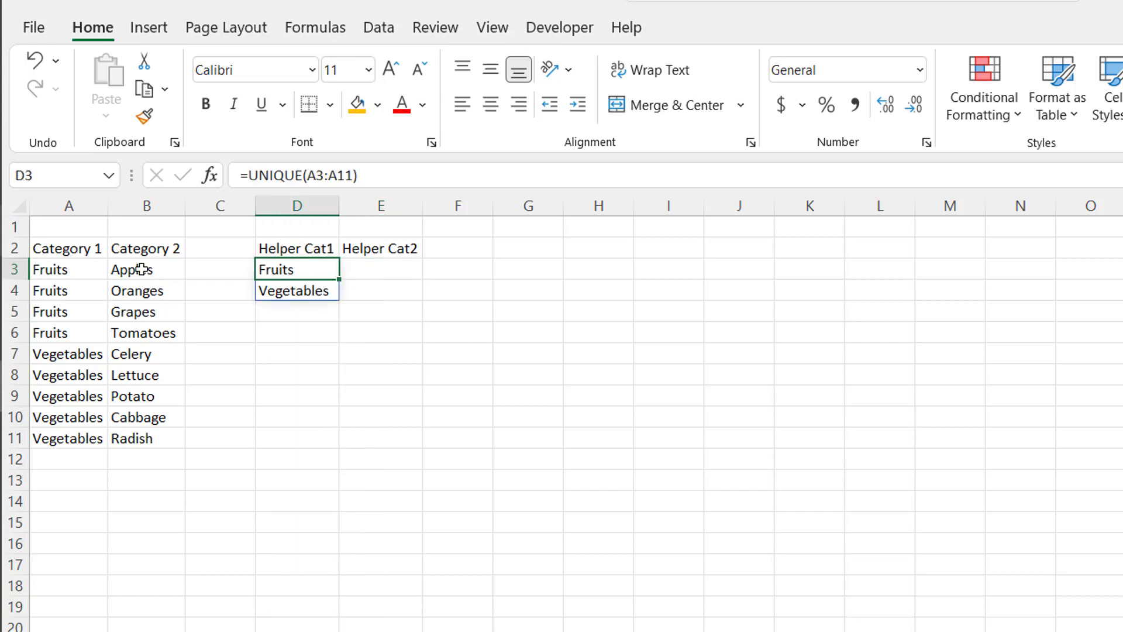
pyautogui.moveTo(142, 269); pyautogui.dragTo(143, 439)
pyautogui.click(275, 295)
pyautogui.click(377, 270)
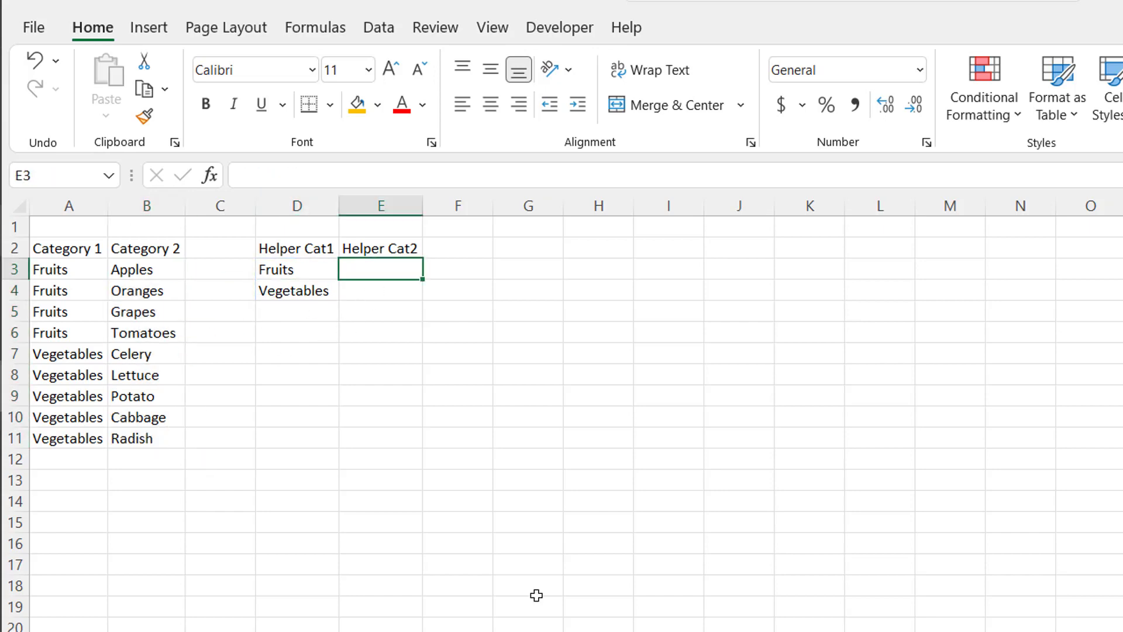
# Step: Type 'Drop1' into G2 and 'Drop2' into G3, leaving H2 selected
pyautogui.click(510, 253)
pyautogui.write('Drop1')
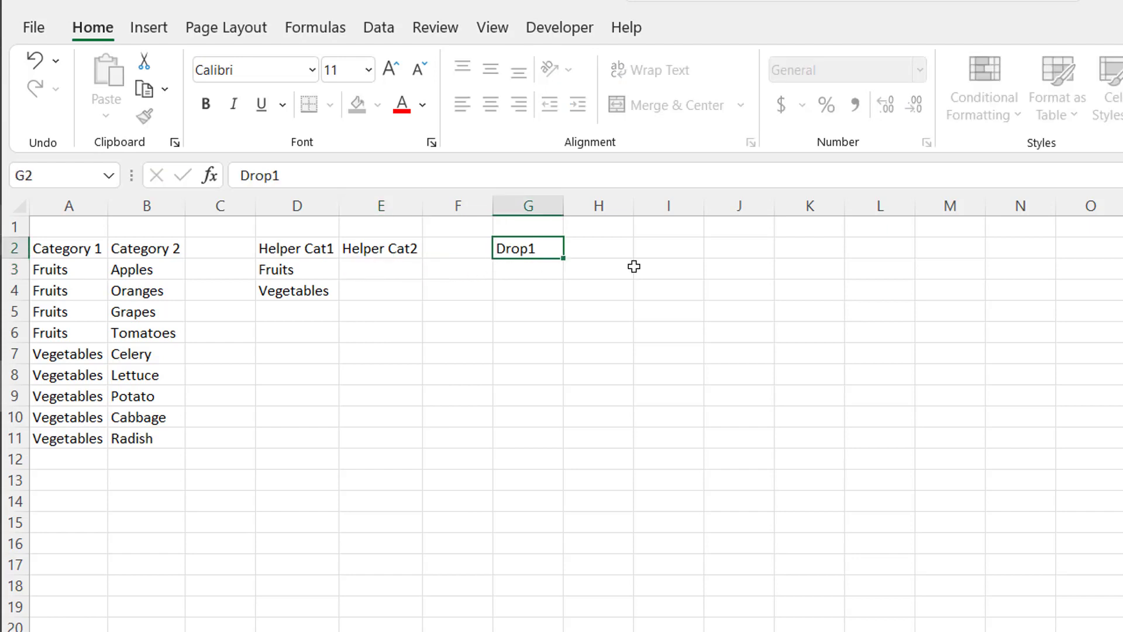
pyautogui.press('Tab')
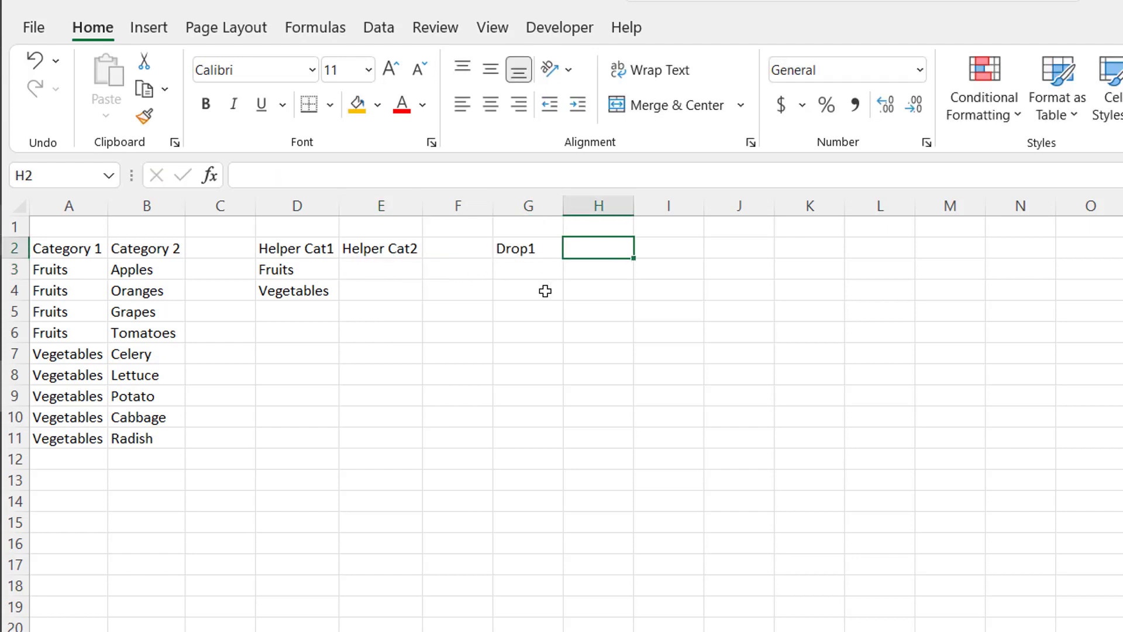
pyautogui.click(522, 276)
pyautogui.write('Drop2')
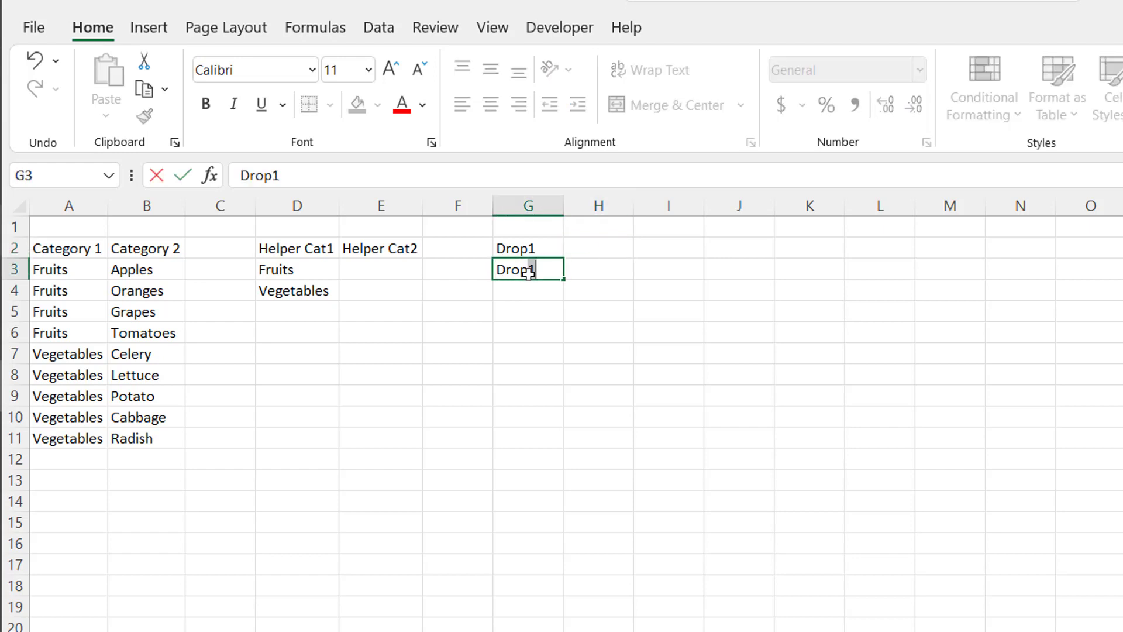
pyautogui.hotkey('ctrl', 'Return')
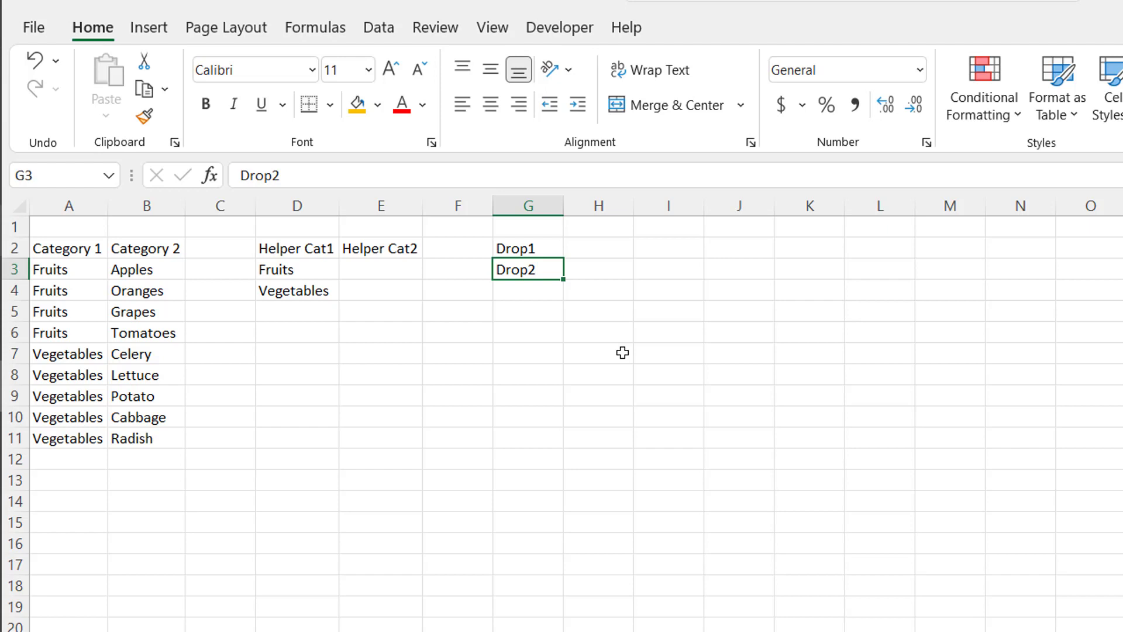
pyautogui.click(603, 273)
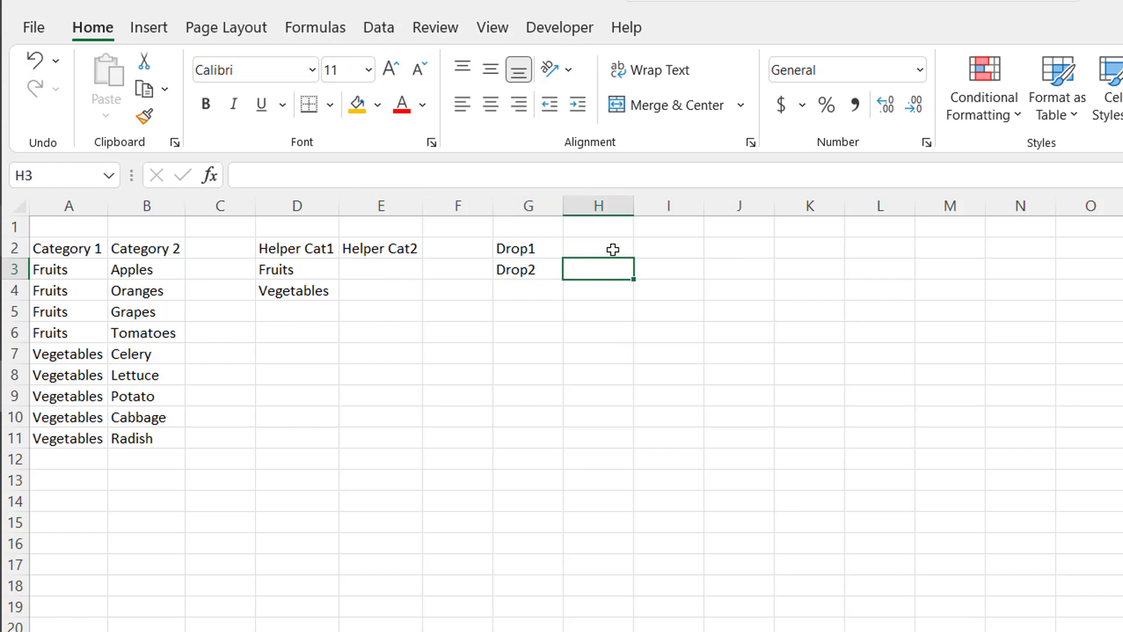
pyautogui.click(612, 250)
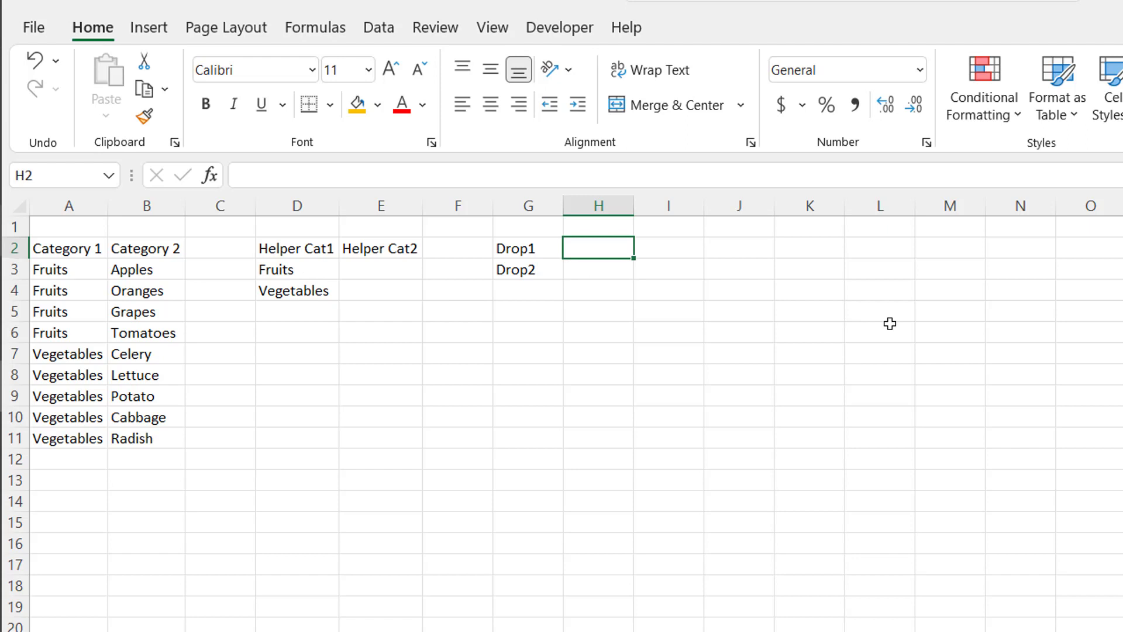
pyautogui.write('=')
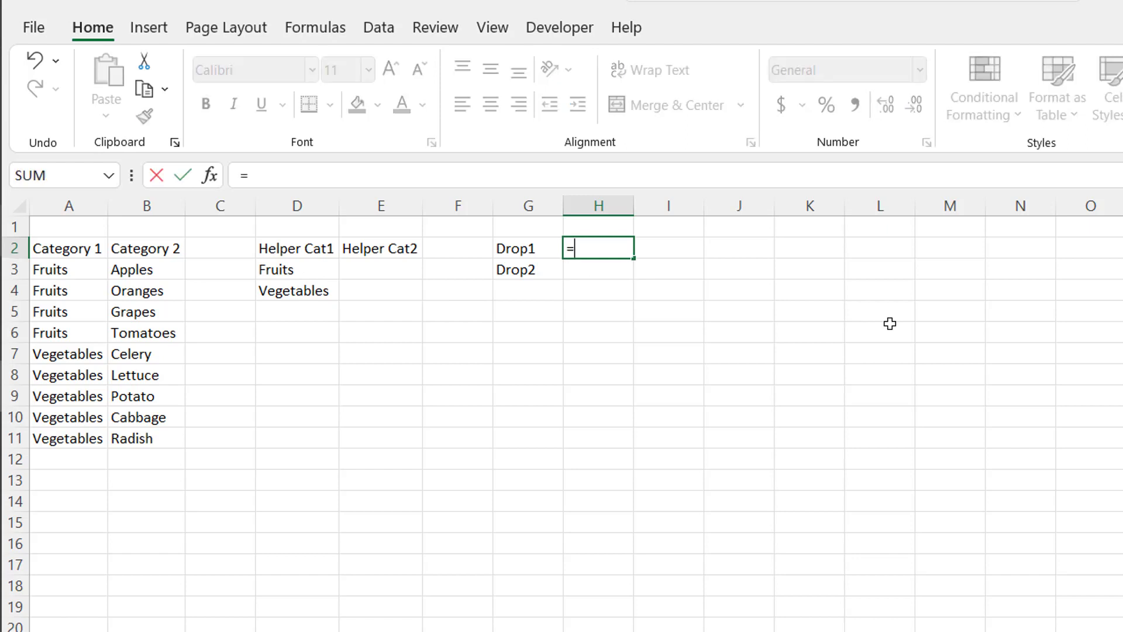
pyautogui.click(308, 269)
pyautogui.click(299, 177)
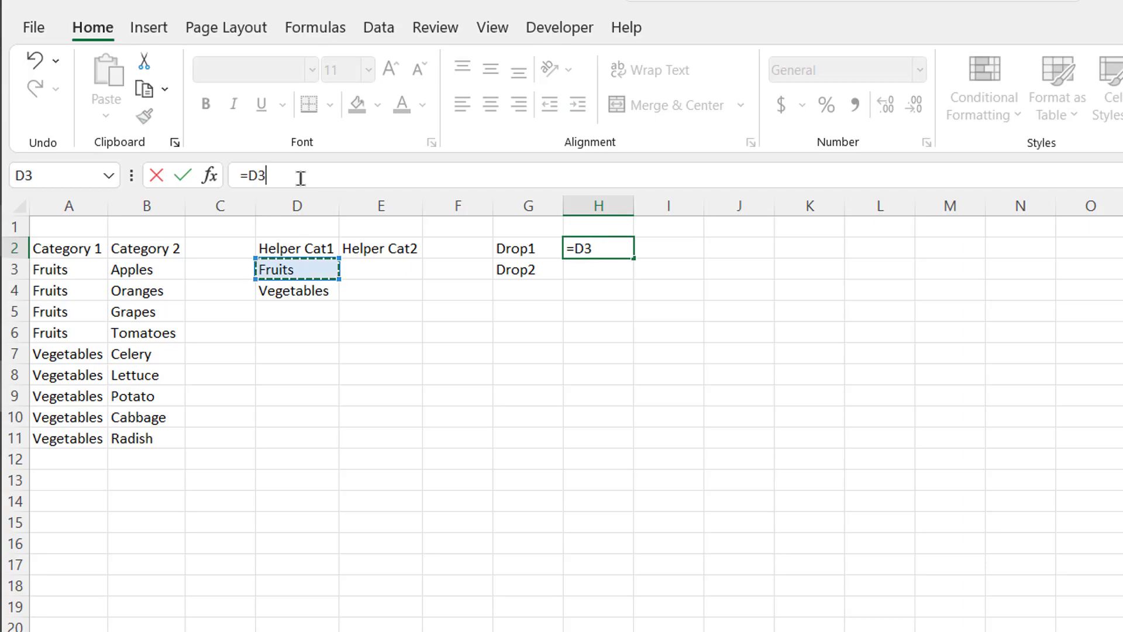
pyautogui.write('#')
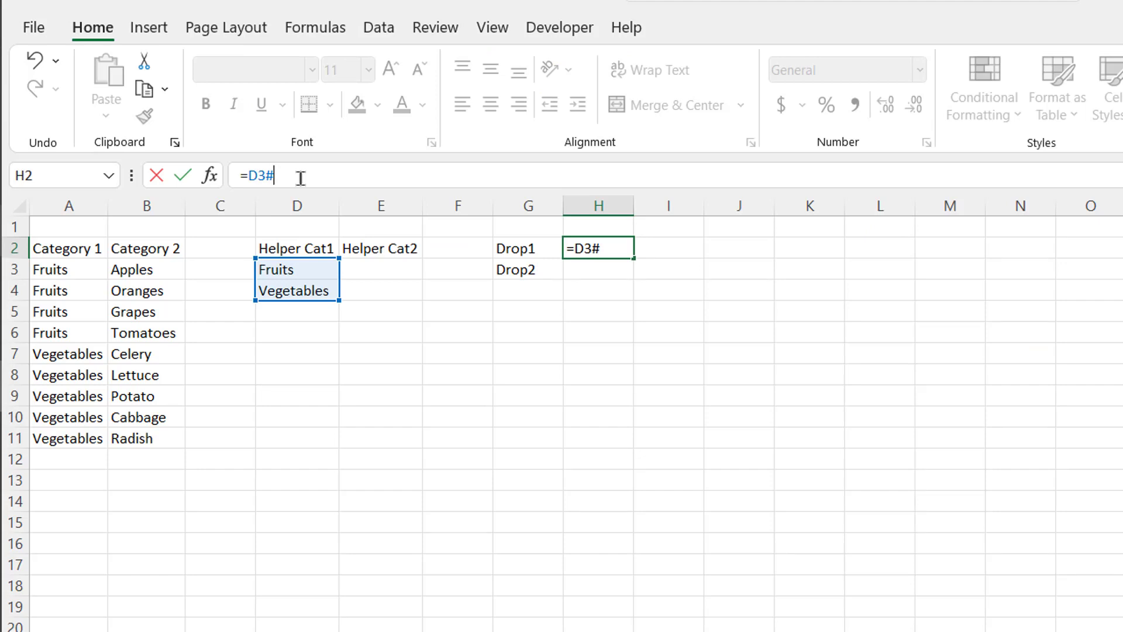
pyautogui.press('Return')
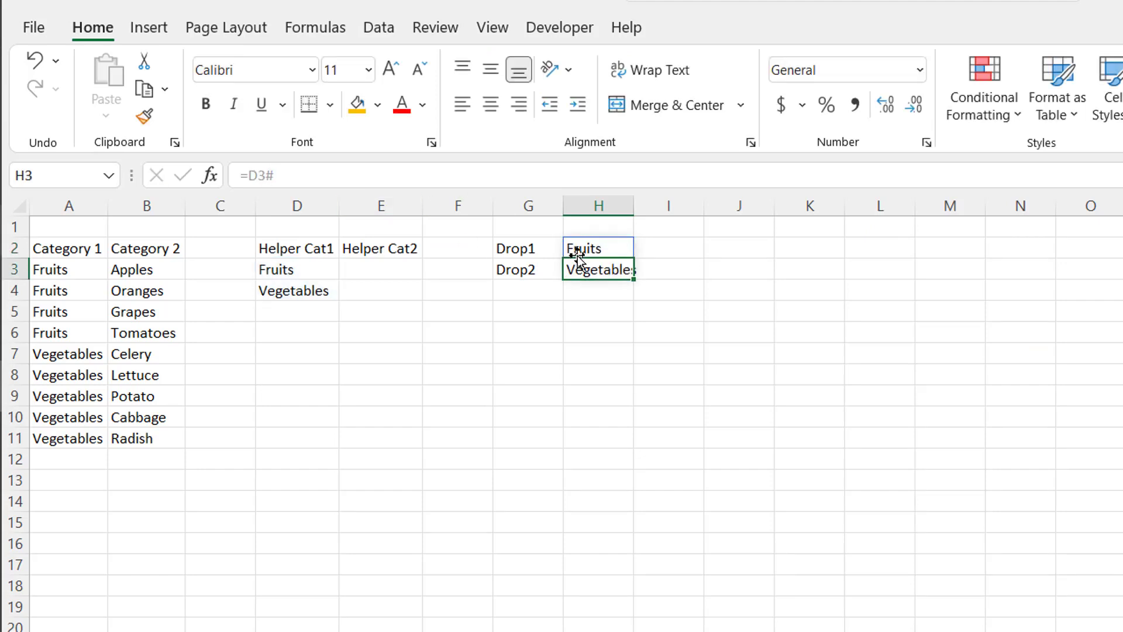
pyautogui.moveTo(578, 253); pyautogui.dragTo(597, 268)
pyautogui.press('Delete')
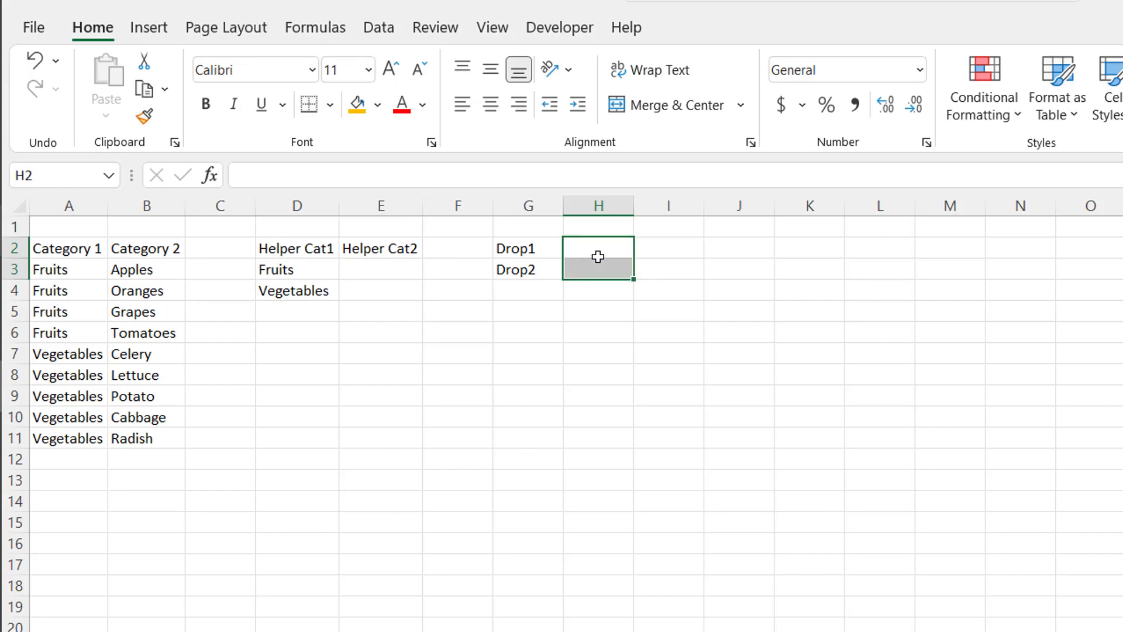
pyautogui.click(604, 251)
pyautogui.write('=')
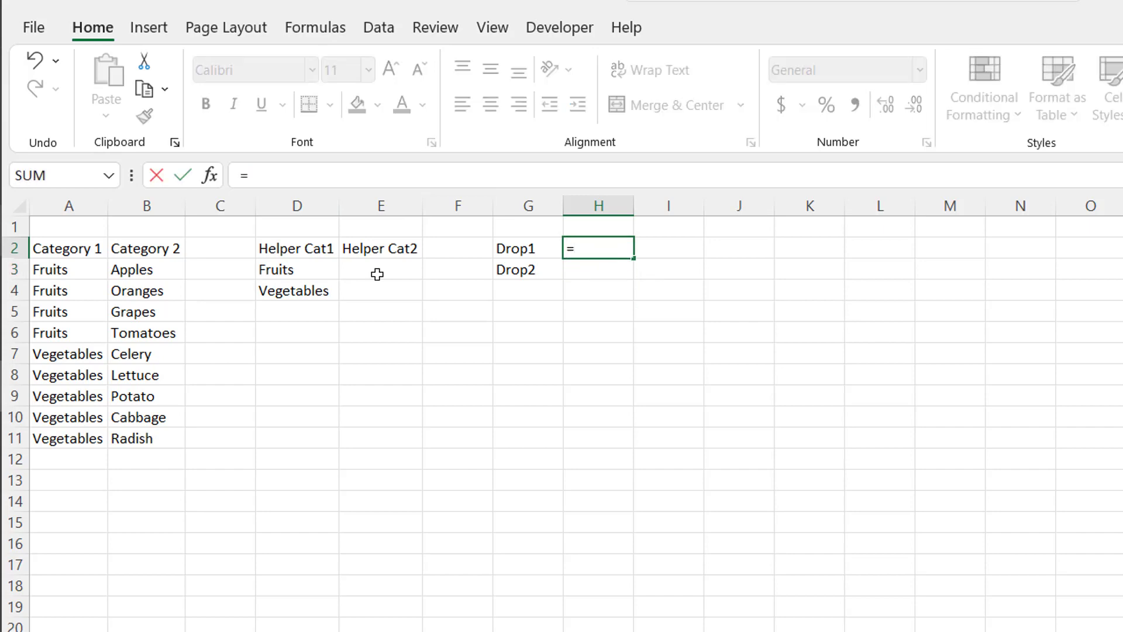
pyautogui.moveTo(311, 272); pyautogui.dragTo(318, 289)
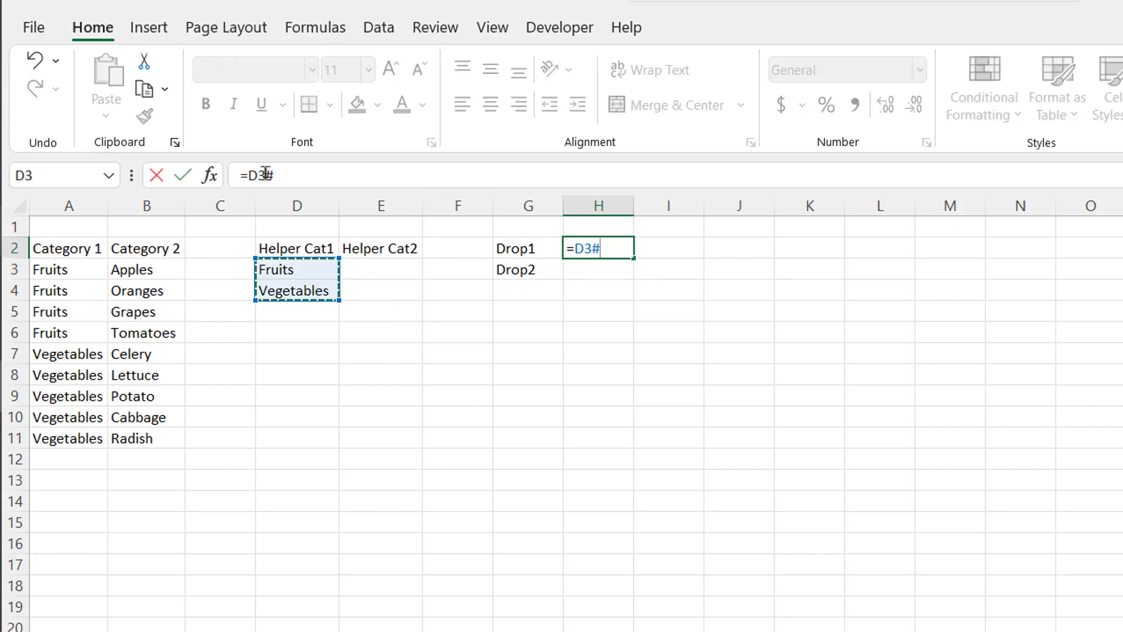
pyautogui.press('Return')
pyautogui.click(608, 246)
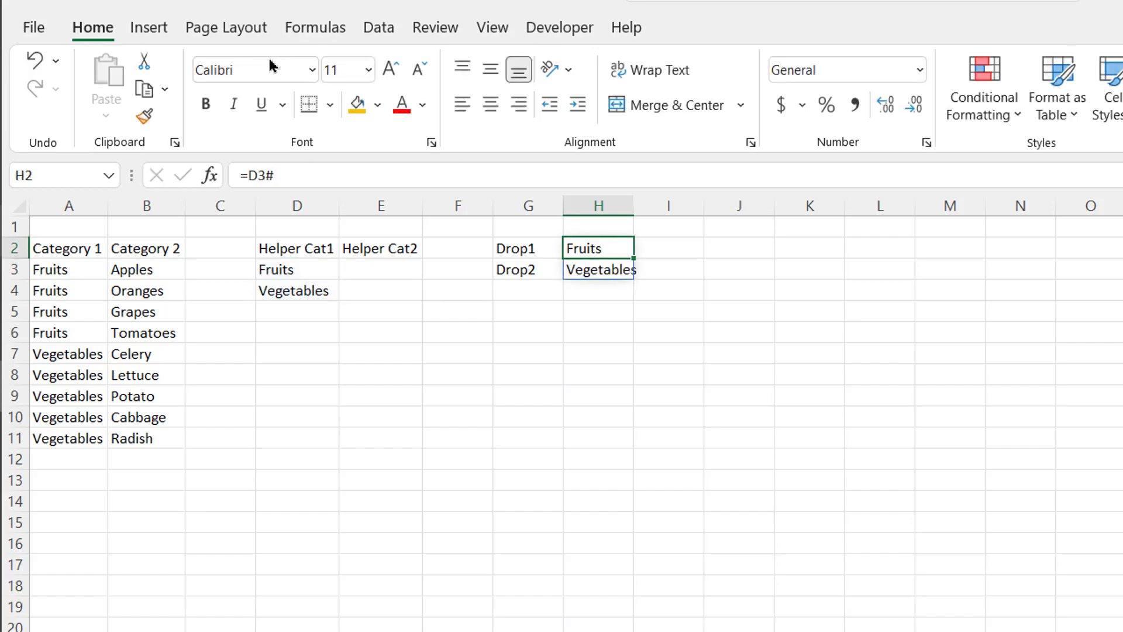
pyautogui.click(288, 173)
pyautogui.hotkey('shift', 'Home')
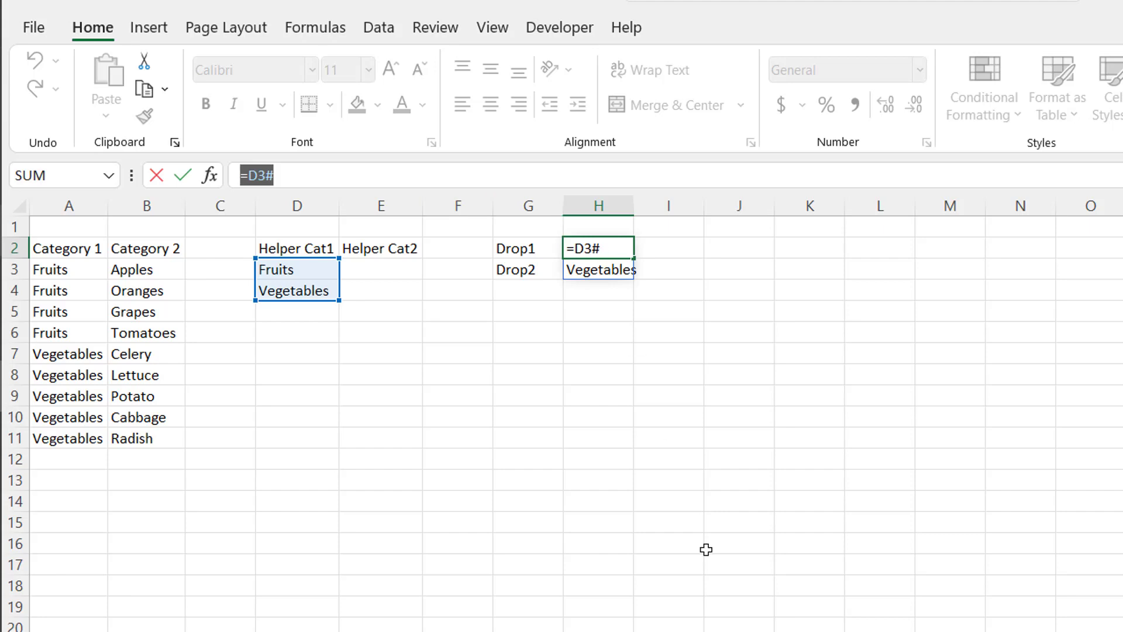
pyautogui.hotkey('ctrl', 'c')
pyautogui.press('Escape')
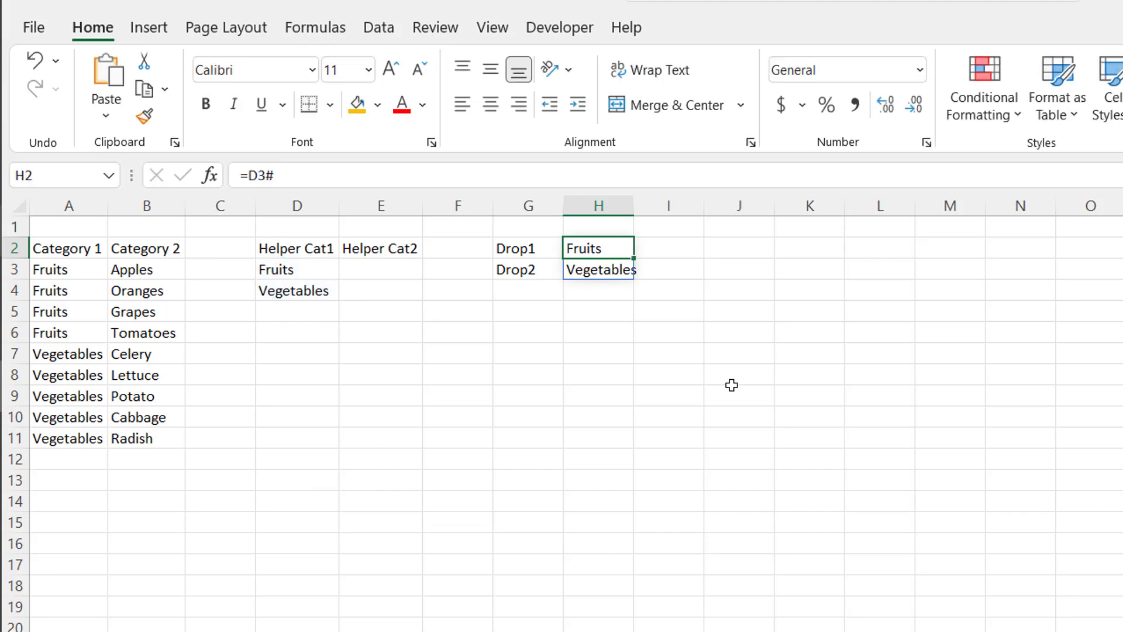
pyautogui.press('Delete')
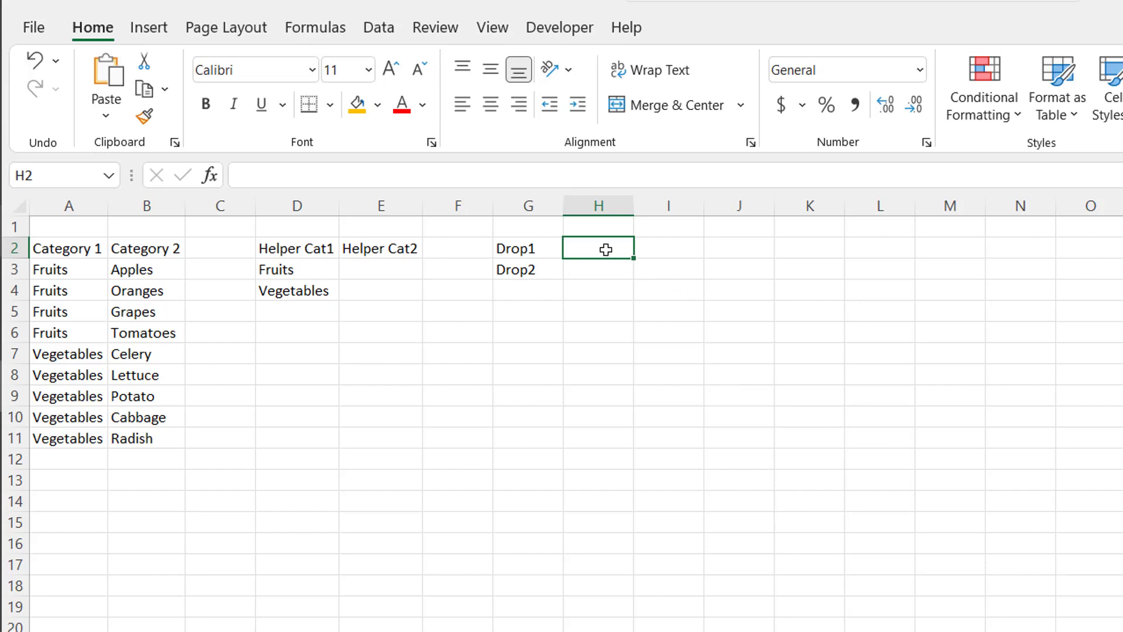
# Step: Give H2 a List data validation with source =D3#
pyautogui.click(380, 28)
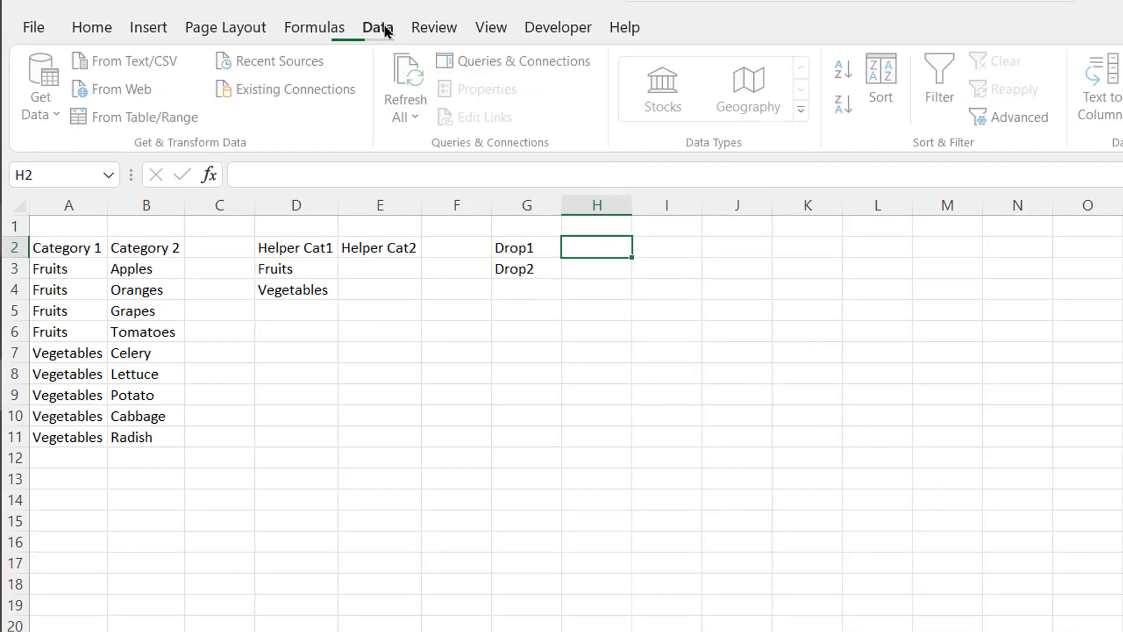
pyautogui.click(1043, 106)
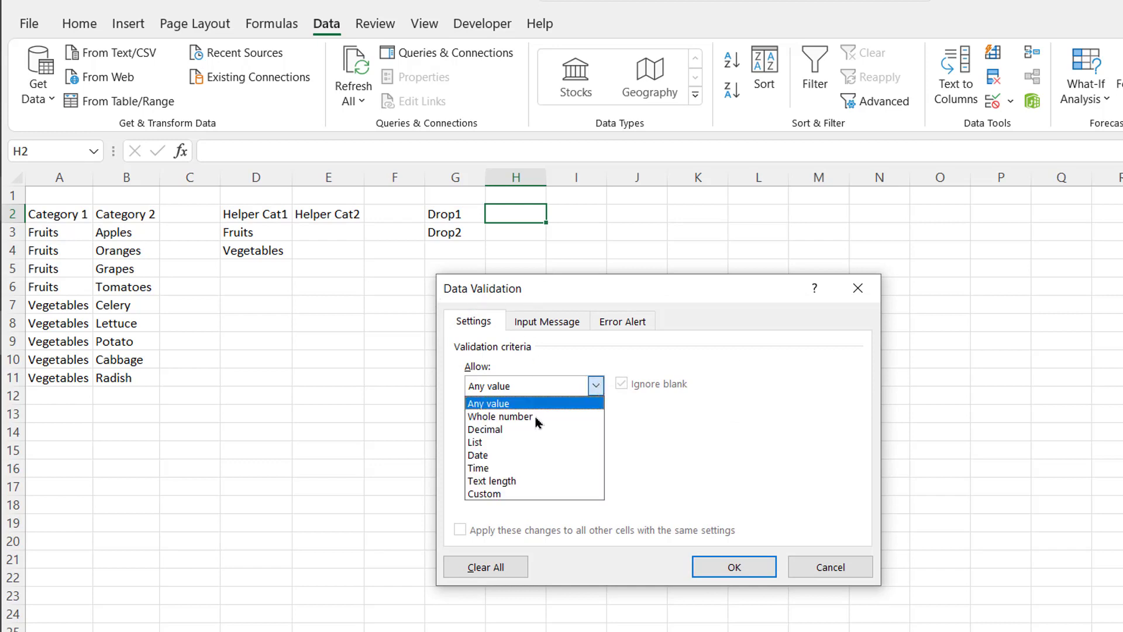
pyautogui.click(596, 386)
pyautogui.click(533, 444)
pyautogui.click(490, 463)
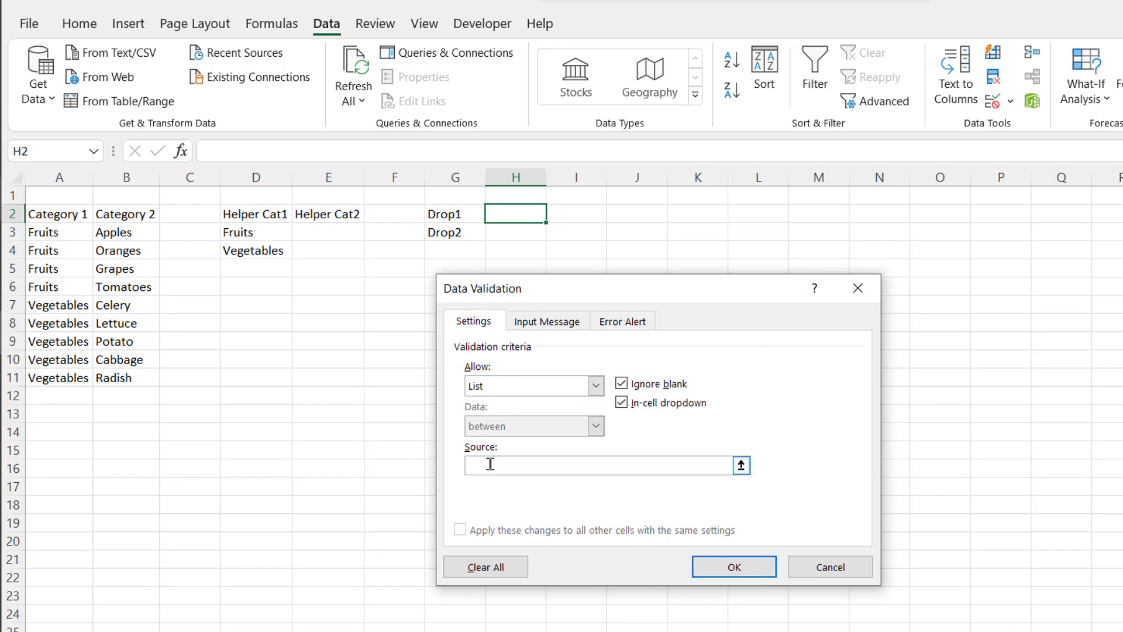
pyautogui.hotkey('ctrl', 'v')
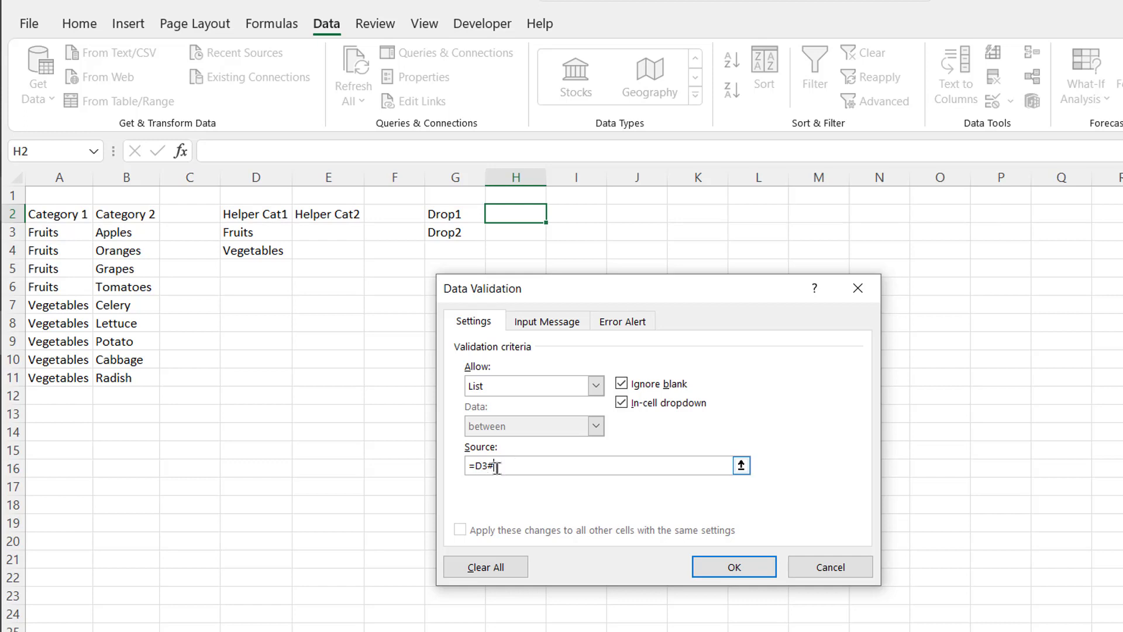
pyautogui.click(734, 566)
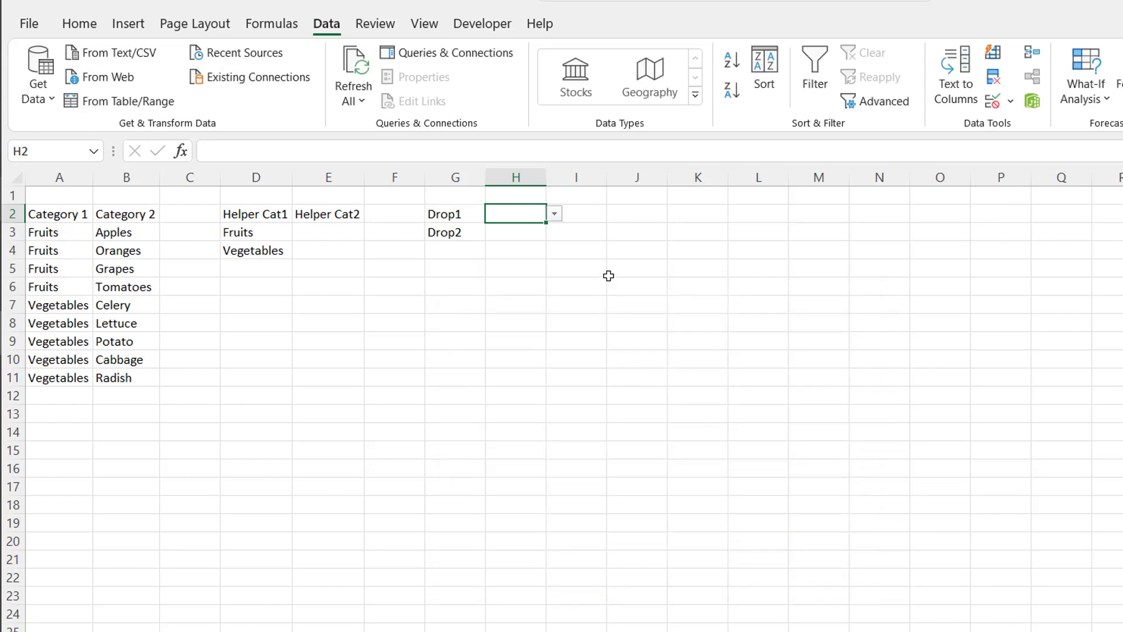
# Step: Test H2's drop-down by picking Vegetables, then settle on Fruits
pyautogui.click(554, 214)
pyautogui.click(534, 242)
pyautogui.click(553, 214)
pyautogui.click(528, 230)
pyautogui.click(528, 233)
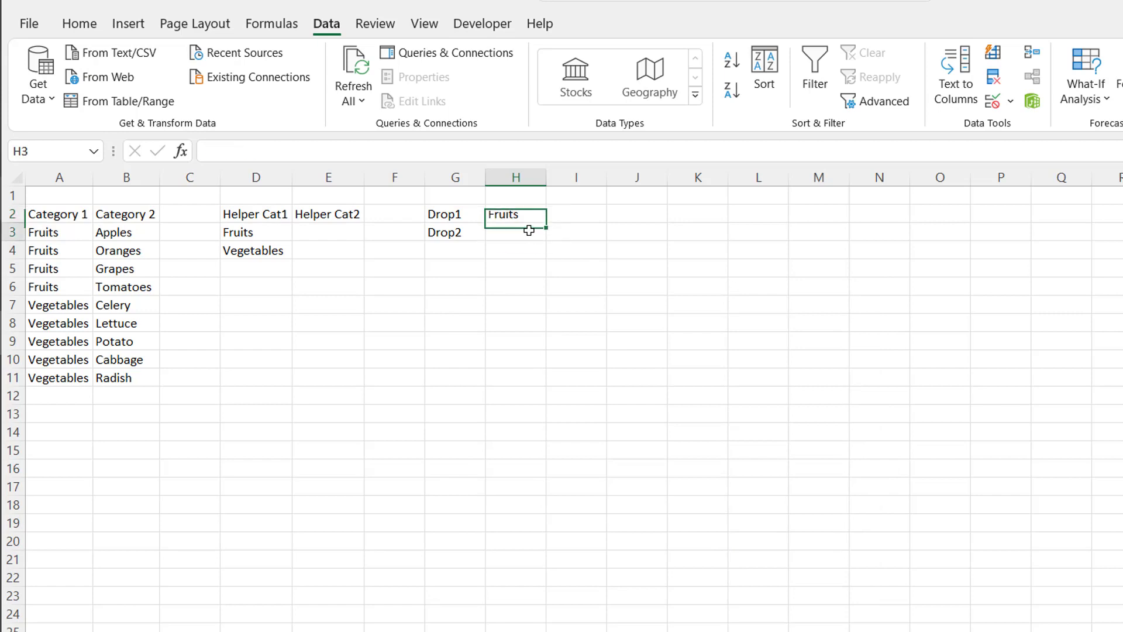
pyautogui.click(530, 213)
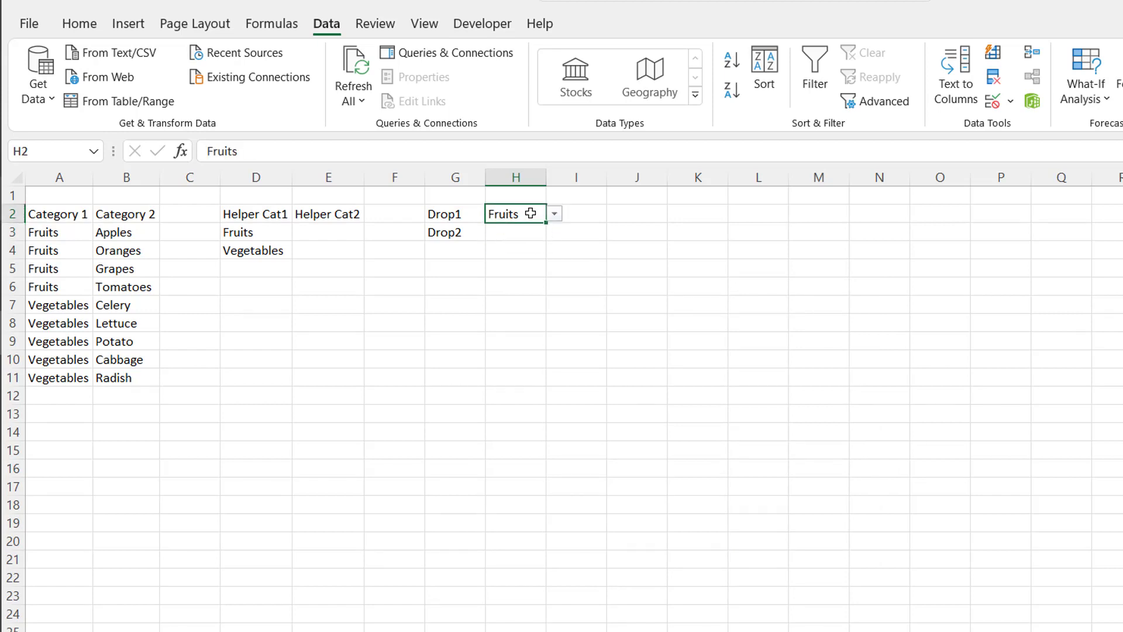
pyautogui.click(332, 234)
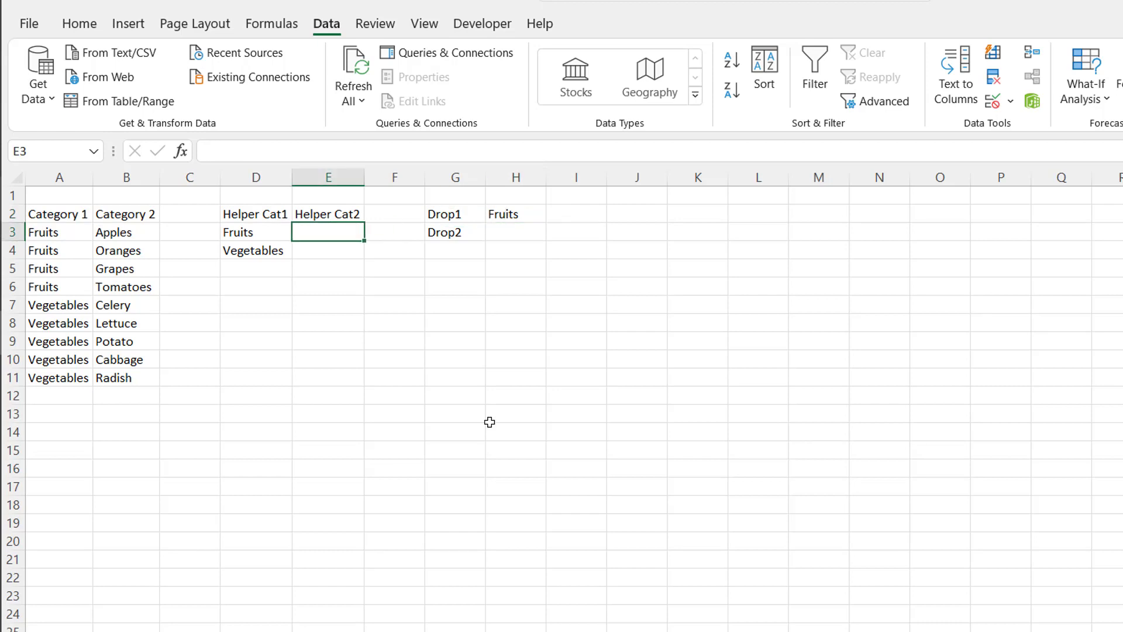
# Step: Enter =FILTER(B3:B11,A3:A11=H2) in E3 to spill the items of H2's category
pyautogui.write('=')
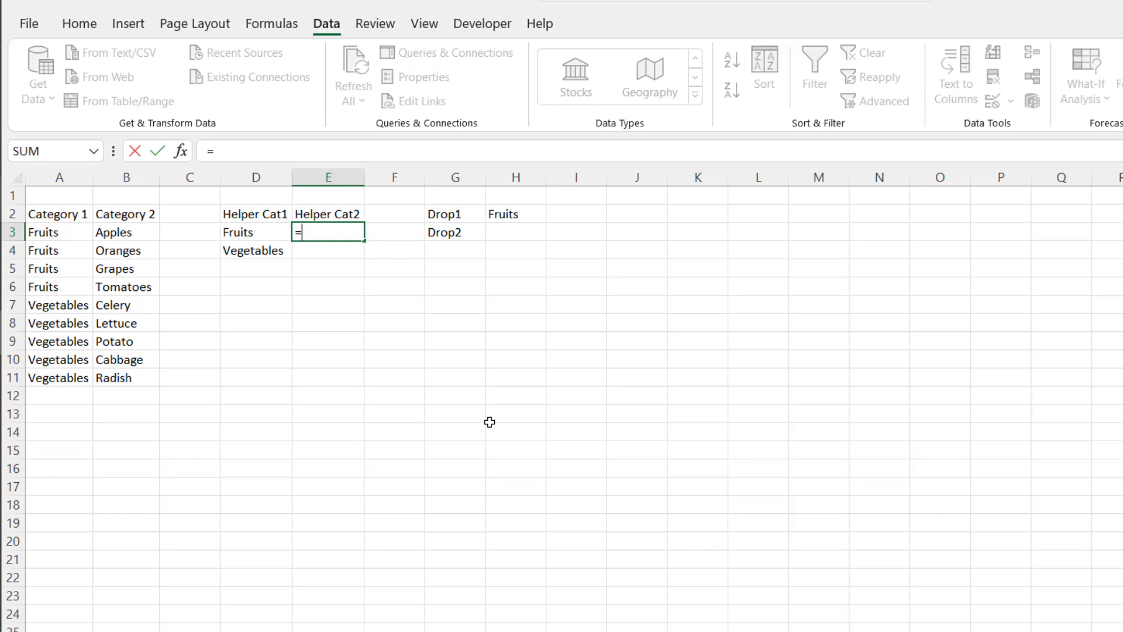
pyautogui.write('fil')
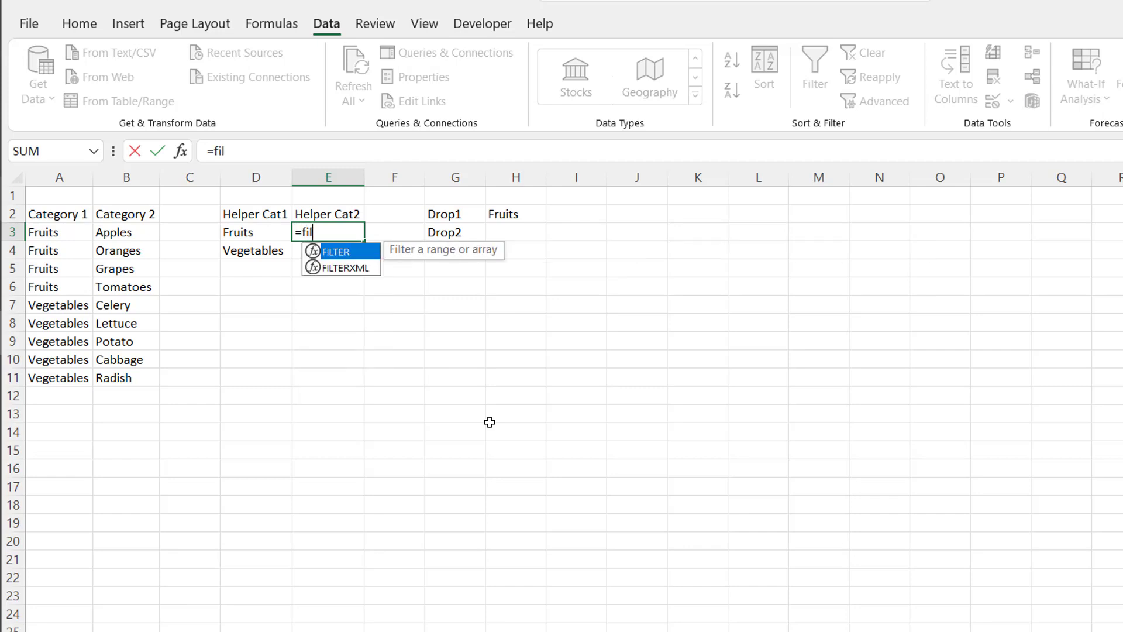
pyautogui.press('Tab')
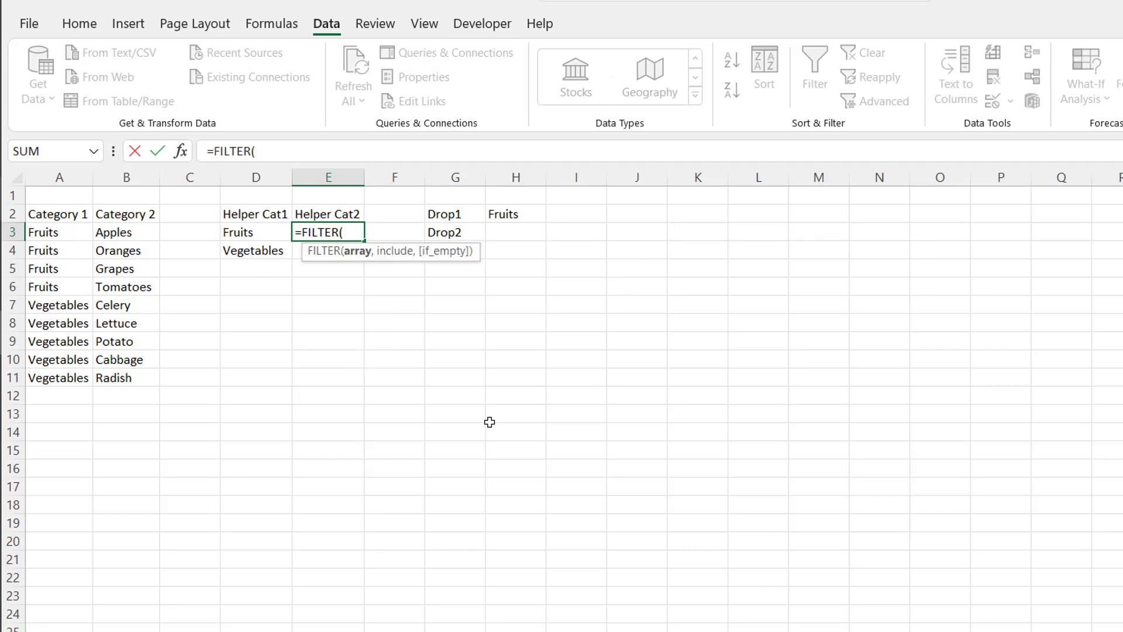
pyautogui.moveTo(125, 229); pyautogui.dragTo(130, 369)
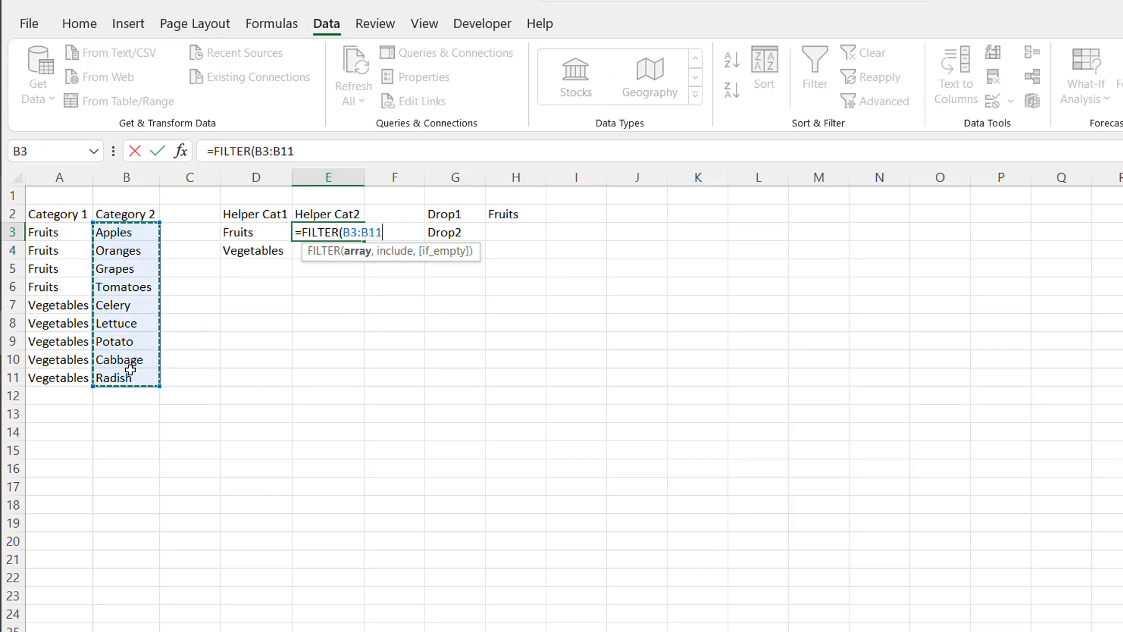
pyautogui.write(',')
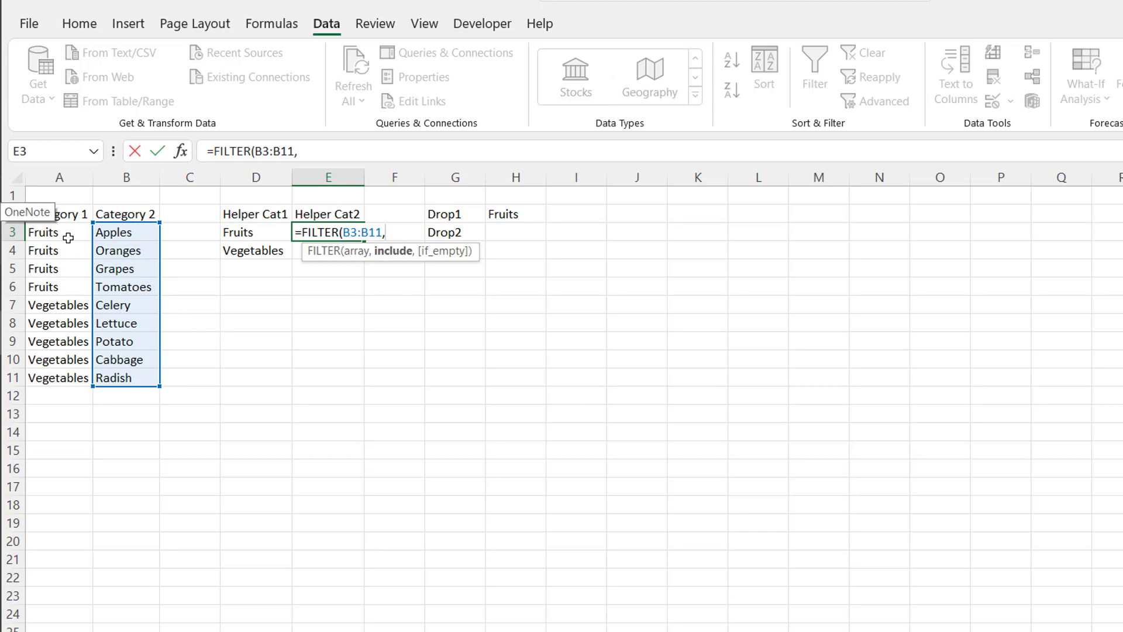
pyautogui.moveTo(68, 238); pyautogui.dragTo(70, 377)
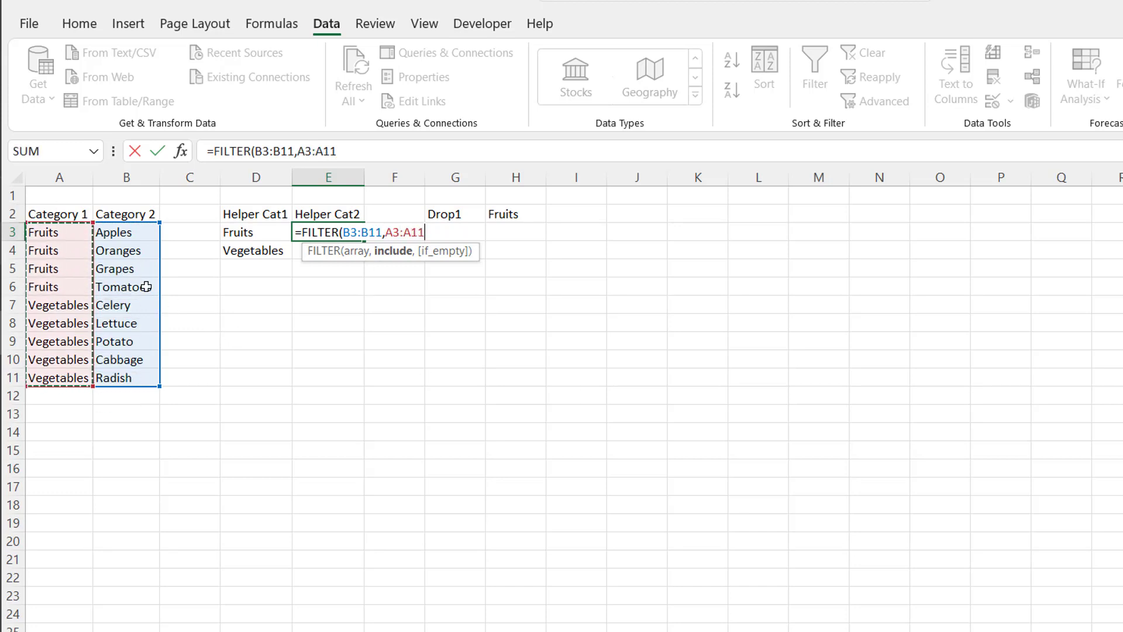
pyautogui.click(394, 153)
pyautogui.write('=')
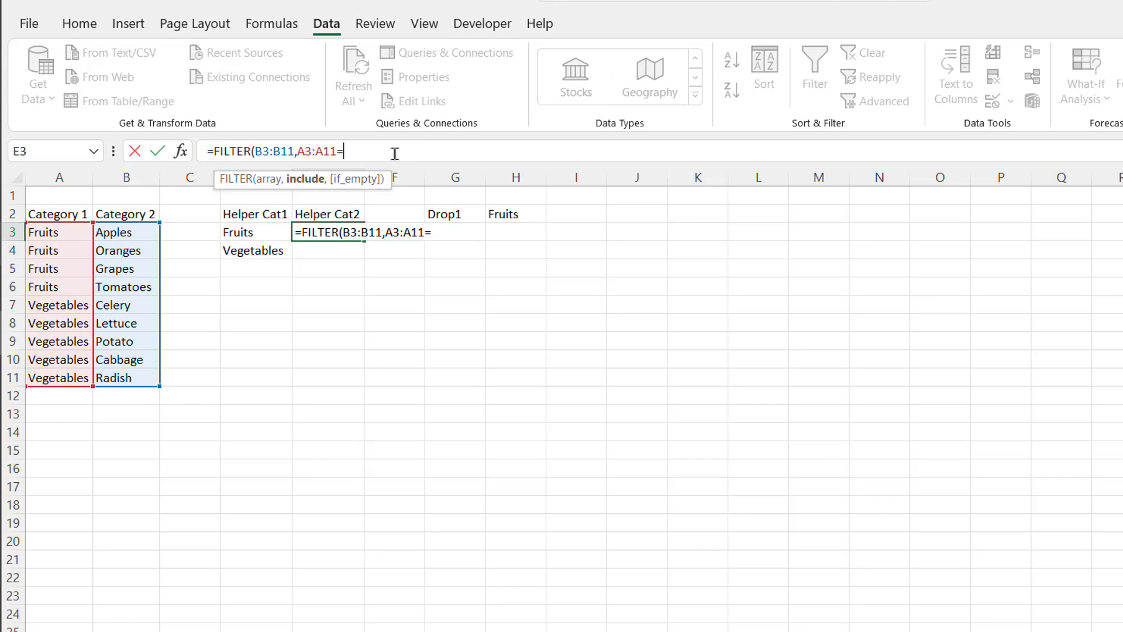
pyautogui.click(516, 216)
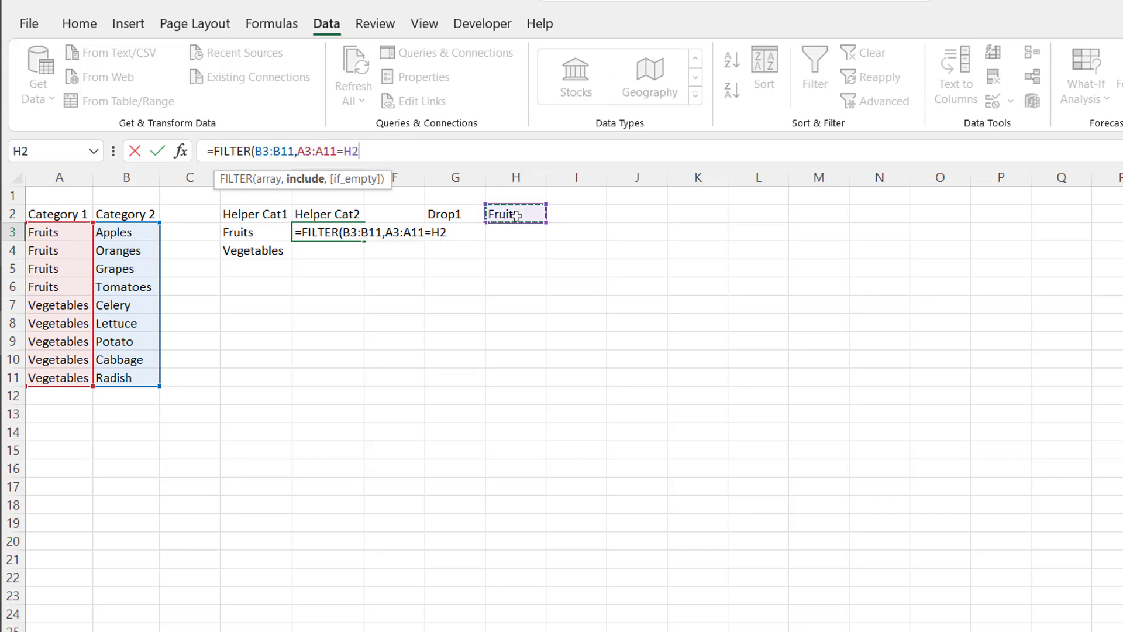
pyautogui.write(')')
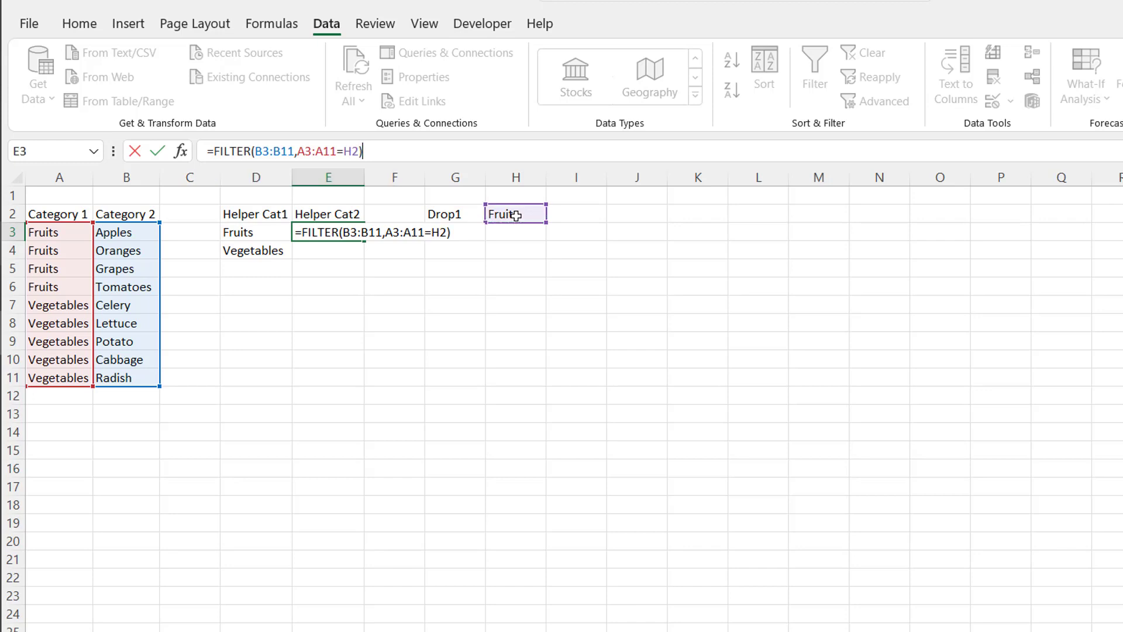
pyautogui.press('Return')
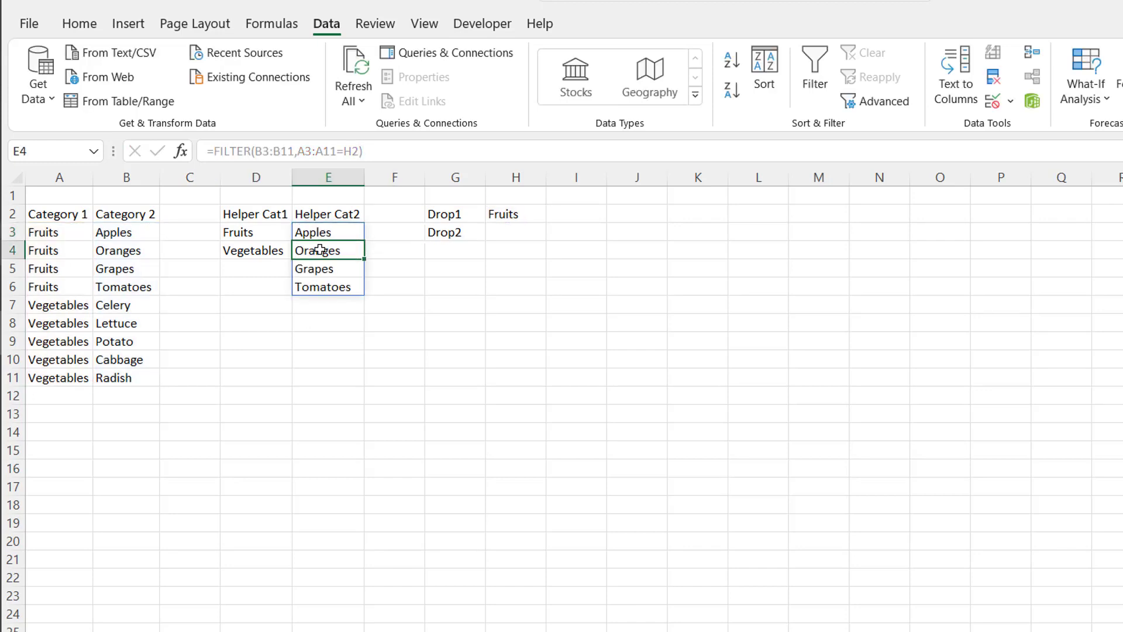
# Step: Switch H2 to Vegetables and check that E3's FILTER spill updates
pyautogui.click(531, 214)
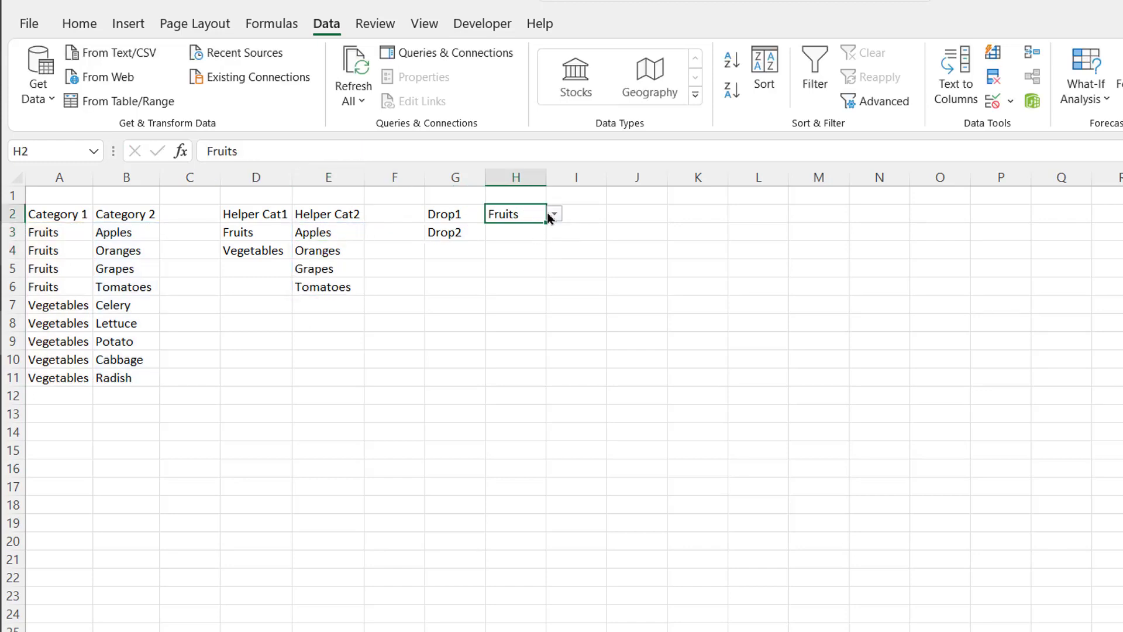
pyautogui.click(553, 214)
pyautogui.click(537, 245)
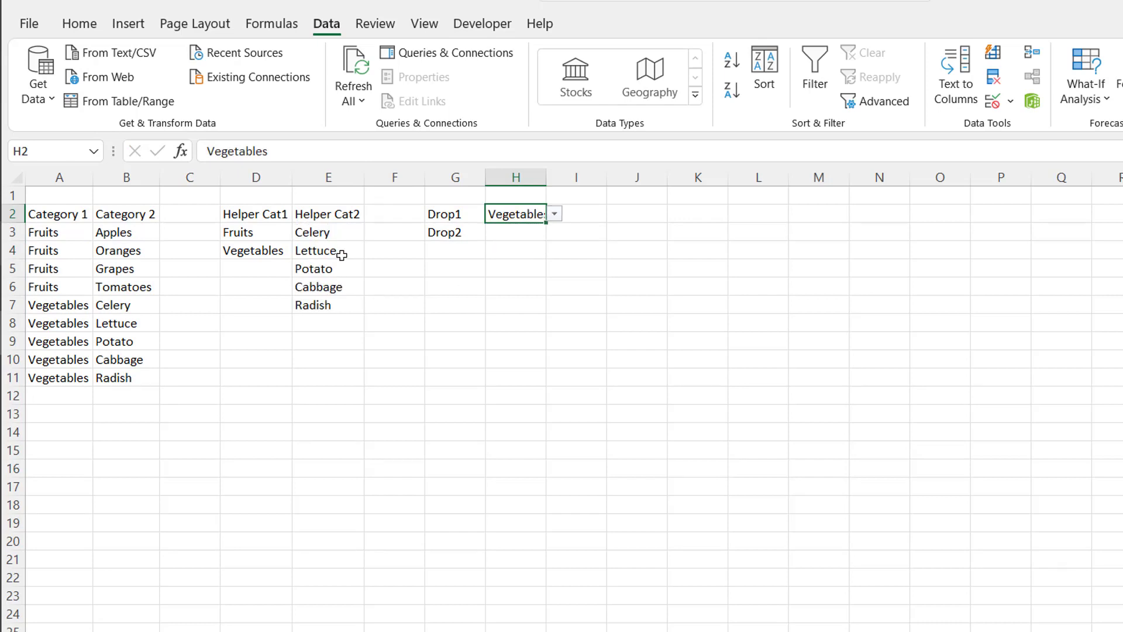
pyautogui.click(514, 235)
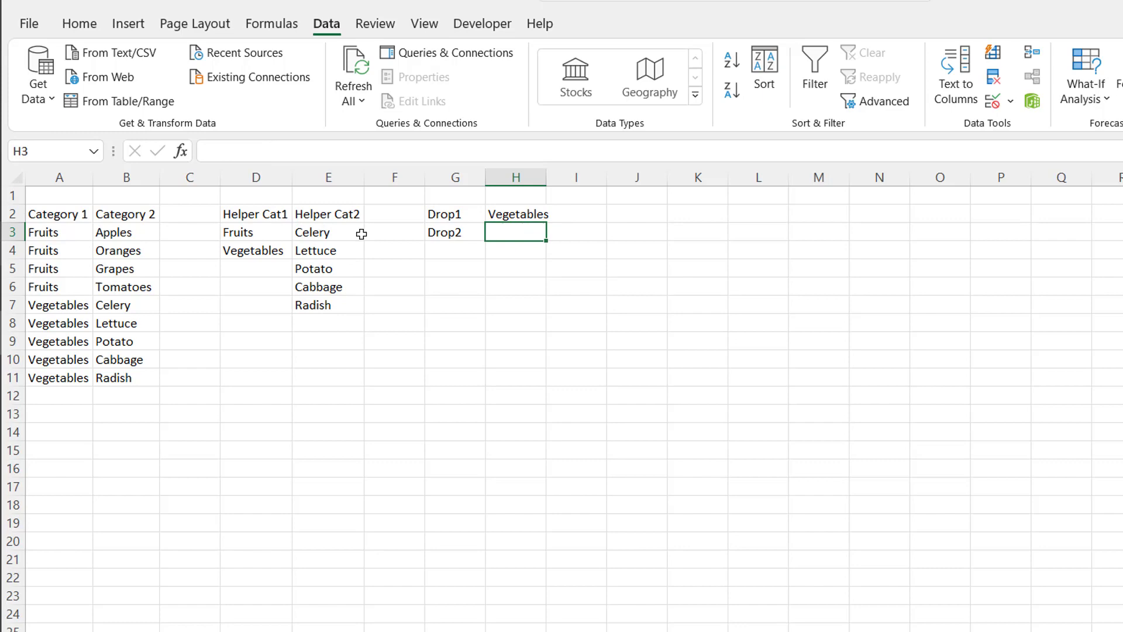
pyautogui.click(329, 233)
# Step: Try the spill reference =E3# in H3, then cancel the entry
pyautogui.click(517, 232)
pyautogui.write('=')
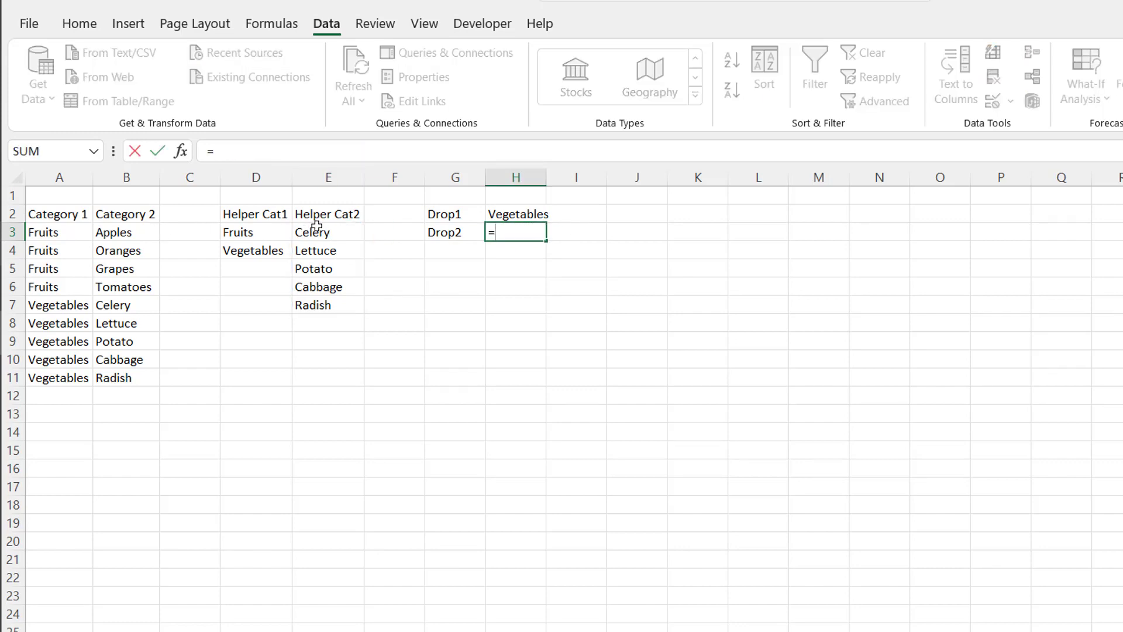
pyautogui.moveTo(316, 226); pyautogui.dragTo(362, 298)
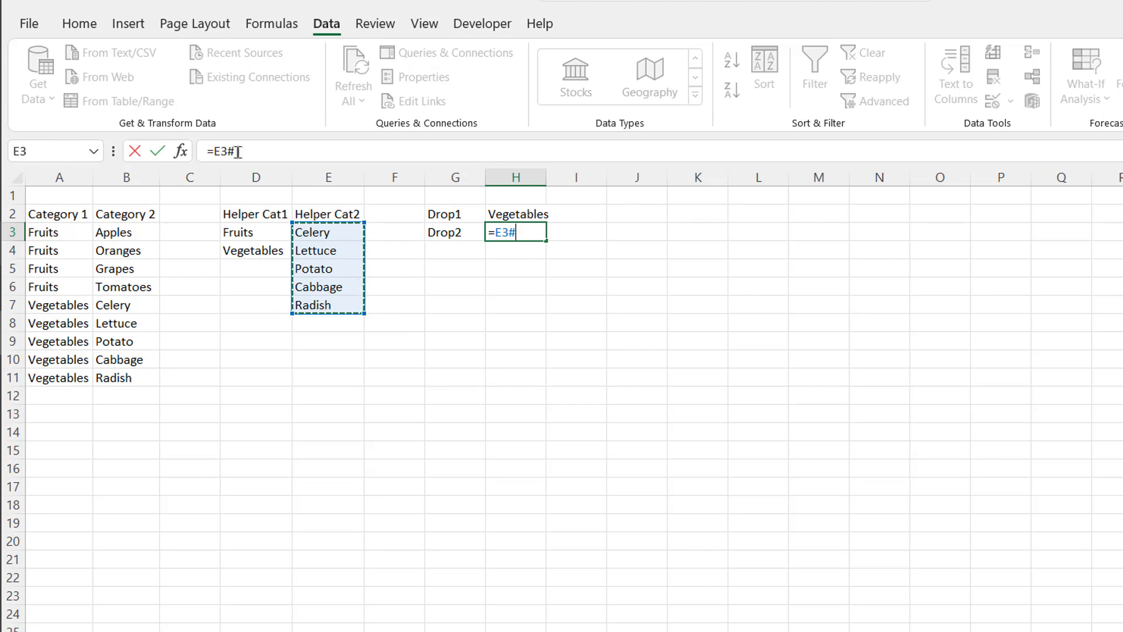
pyautogui.click(259, 153)
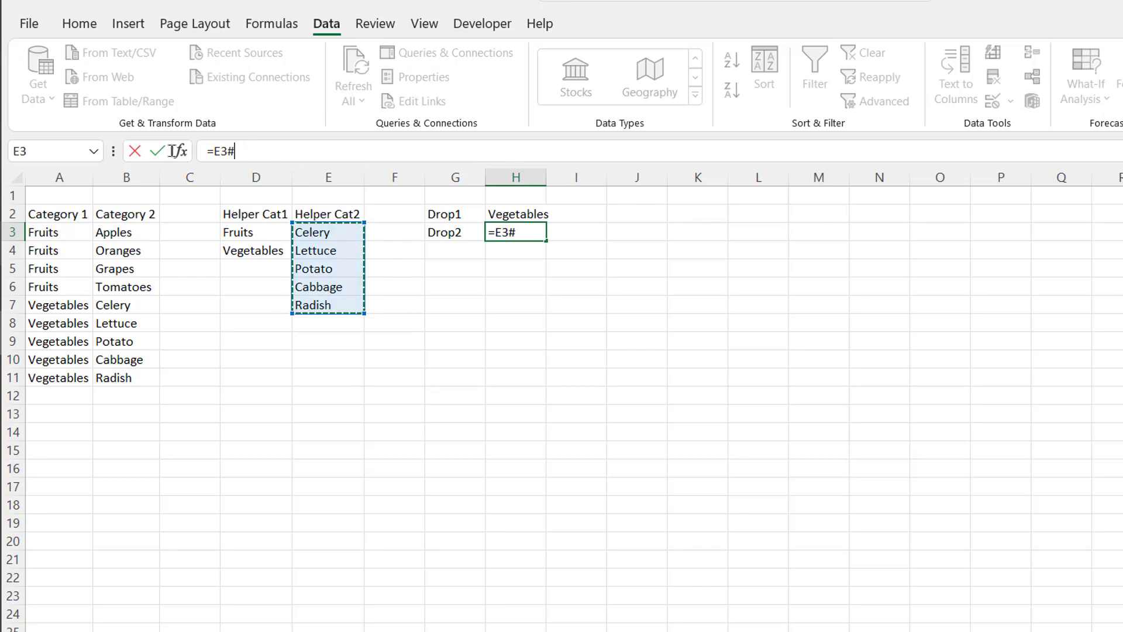
pyautogui.hotkey('shift', 'Home')
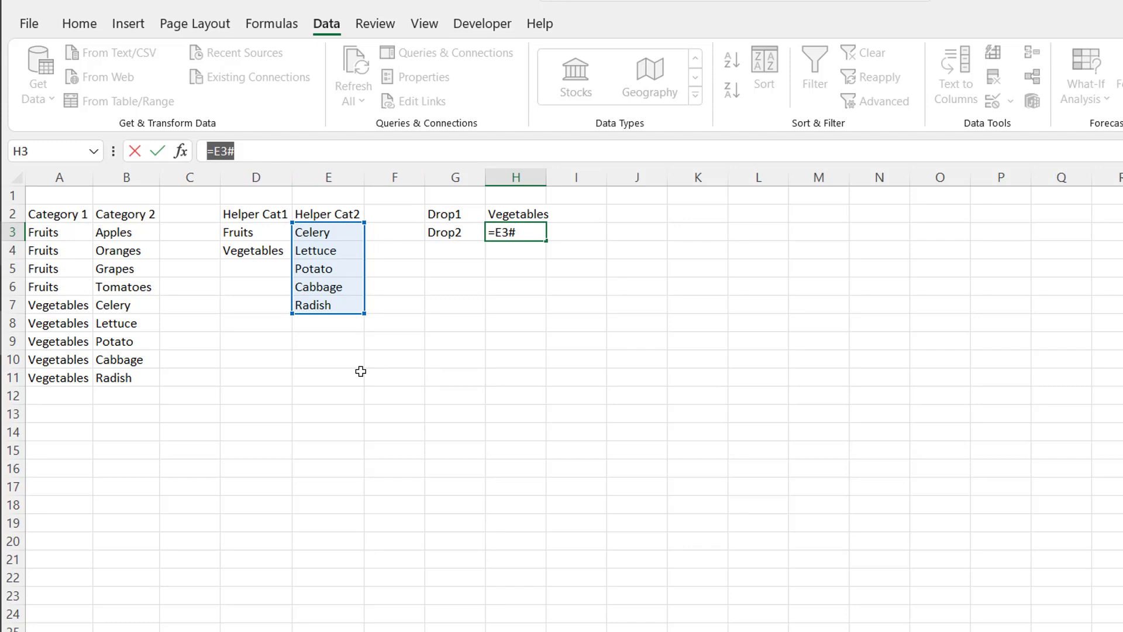
pyautogui.press('Escape')
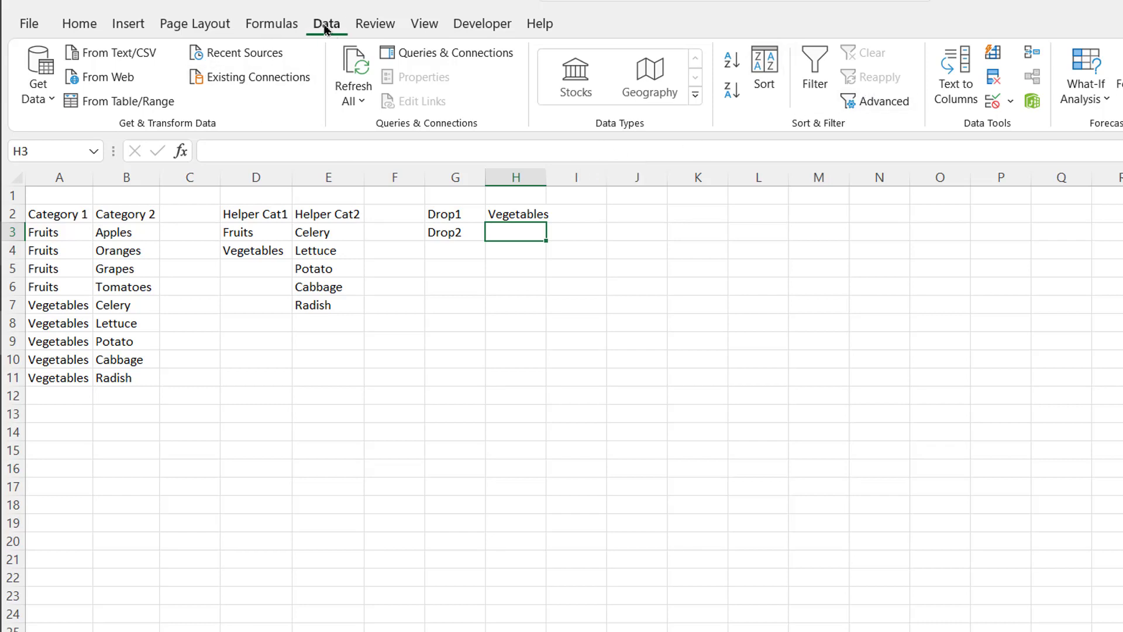
# Step: Give H3 a List data validation with source =E3#
pyautogui.click(1010, 101)
pyautogui.click(1041, 127)
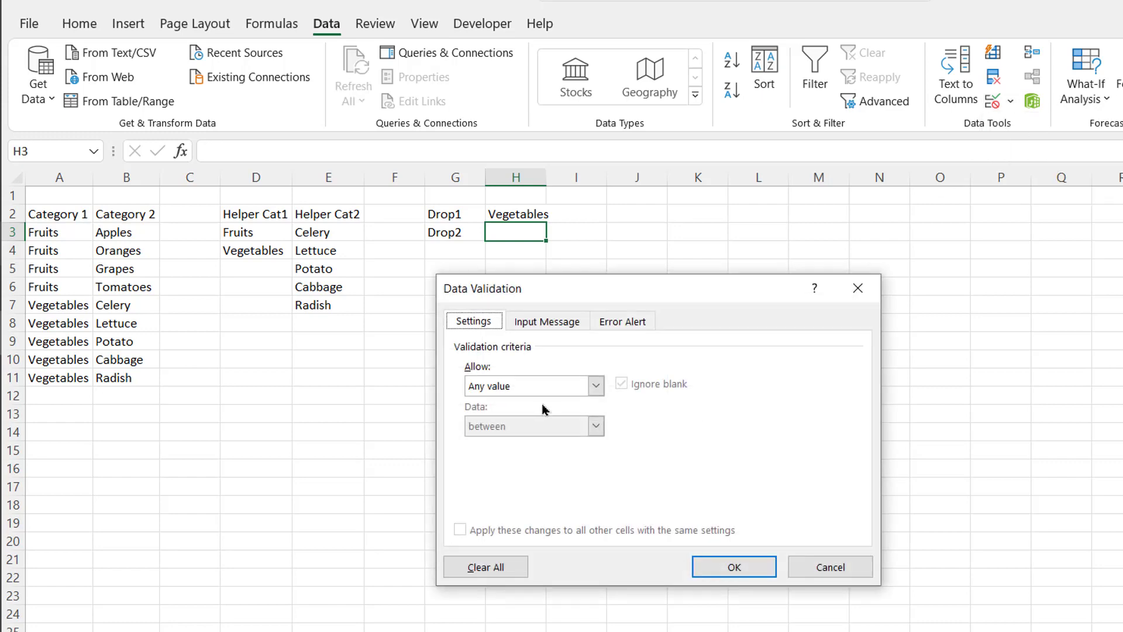
pyautogui.click(595, 385)
pyautogui.click(526, 438)
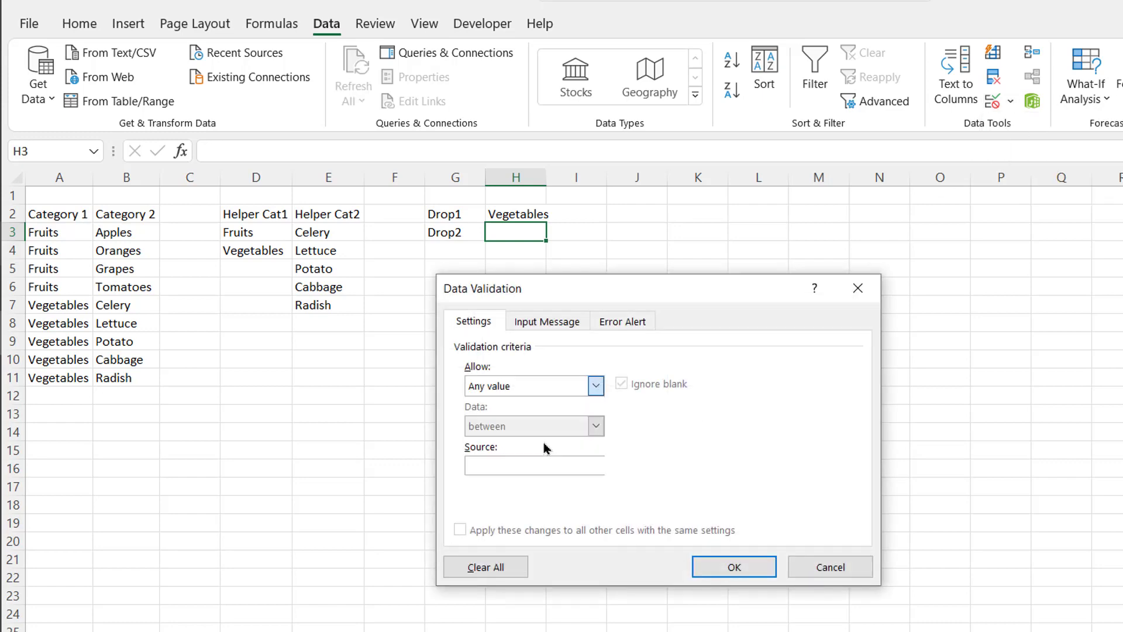
pyautogui.click(543, 471)
pyautogui.write('=E3#')
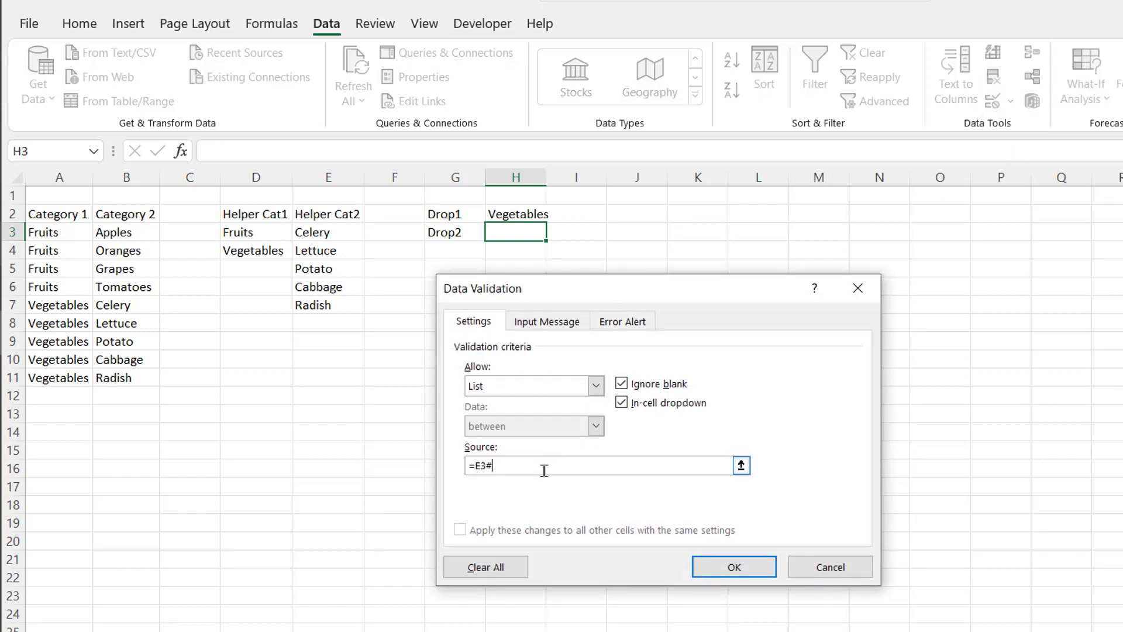
pyautogui.click(696, 560)
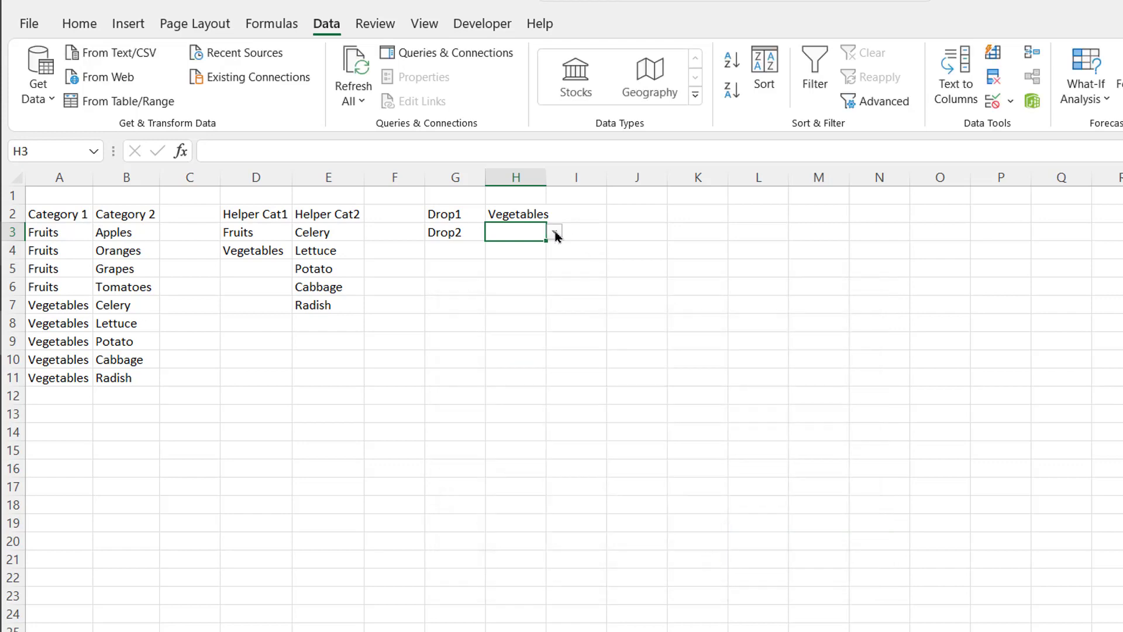
# Step: Test the drop-downs: choose Potato, then switch Drop1 to Fruits and choose Grapes
pyautogui.click(553, 231)
pyautogui.click(530, 274)
pyautogui.click(526, 214)
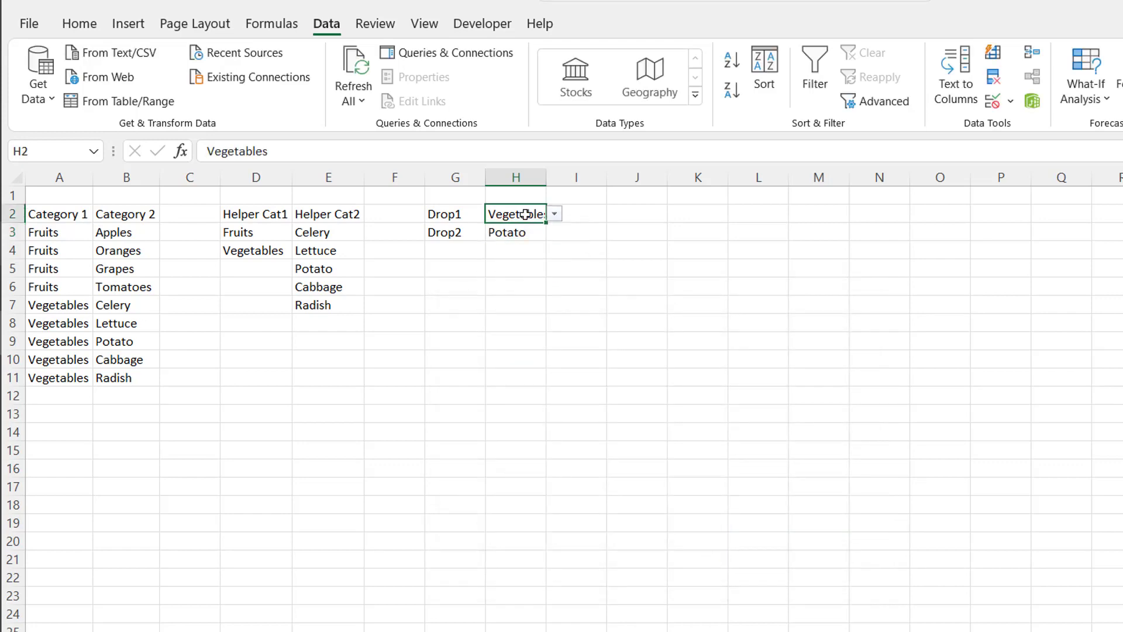
pyautogui.click(553, 214)
pyautogui.click(530, 230)
pyautogui.click(529, 232)
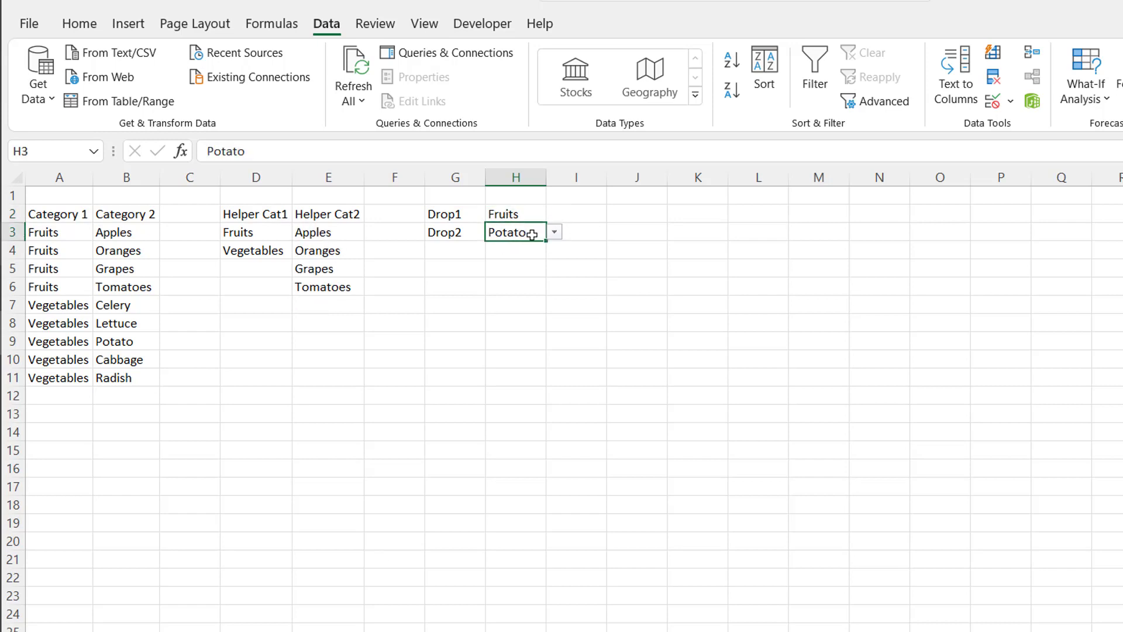
pyautogui.click(554, 233)
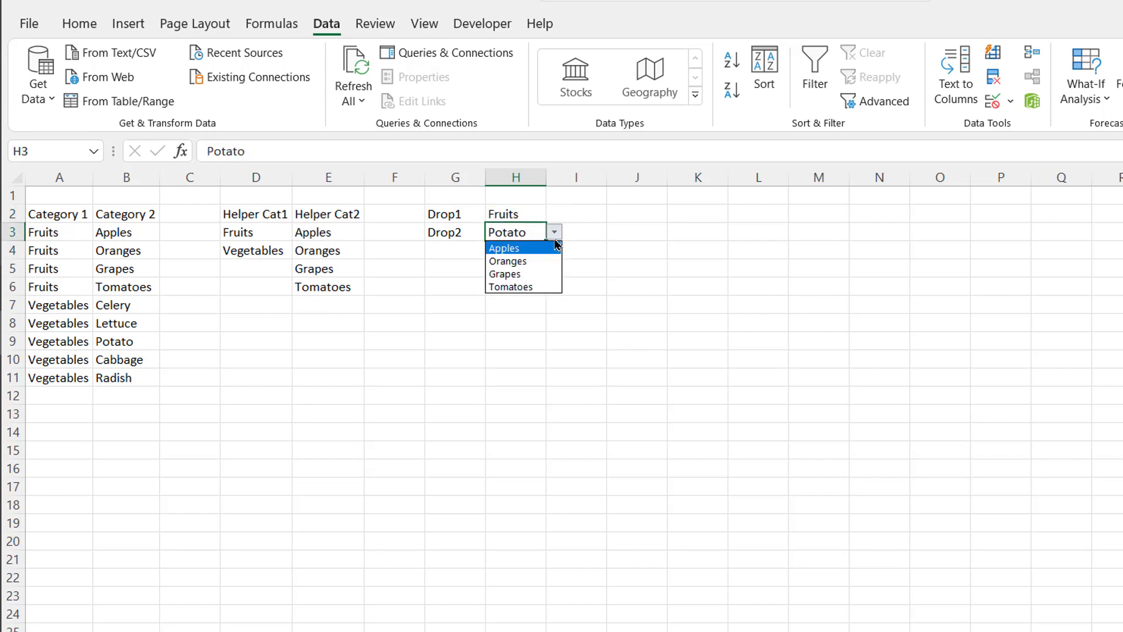
pyautogui.click(543, 274)
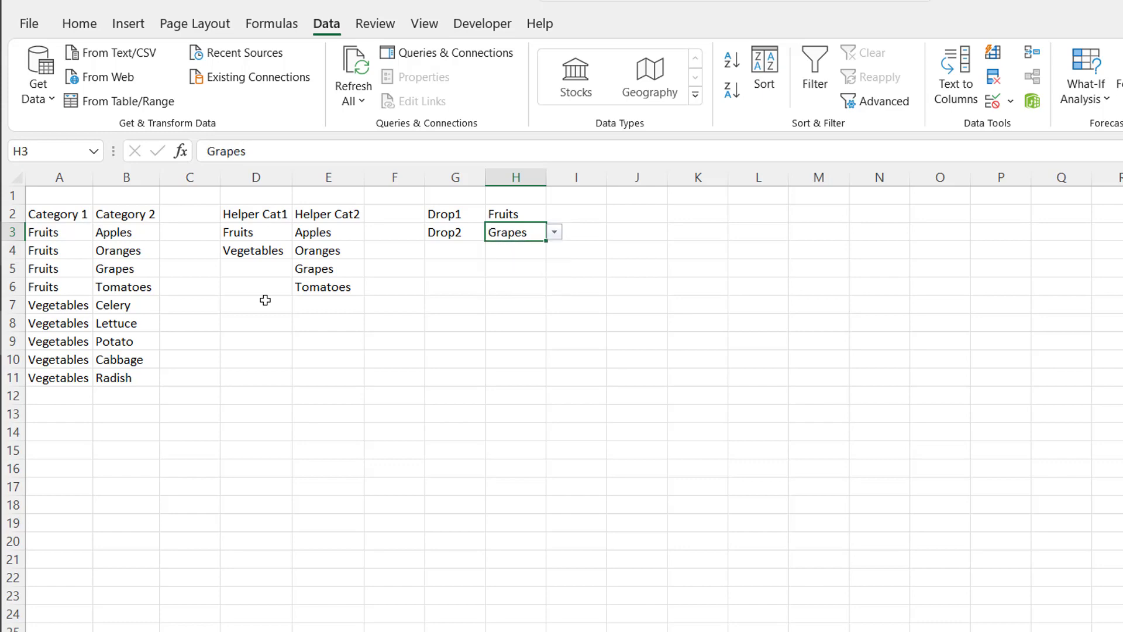
pyautogui.click(142, 384)
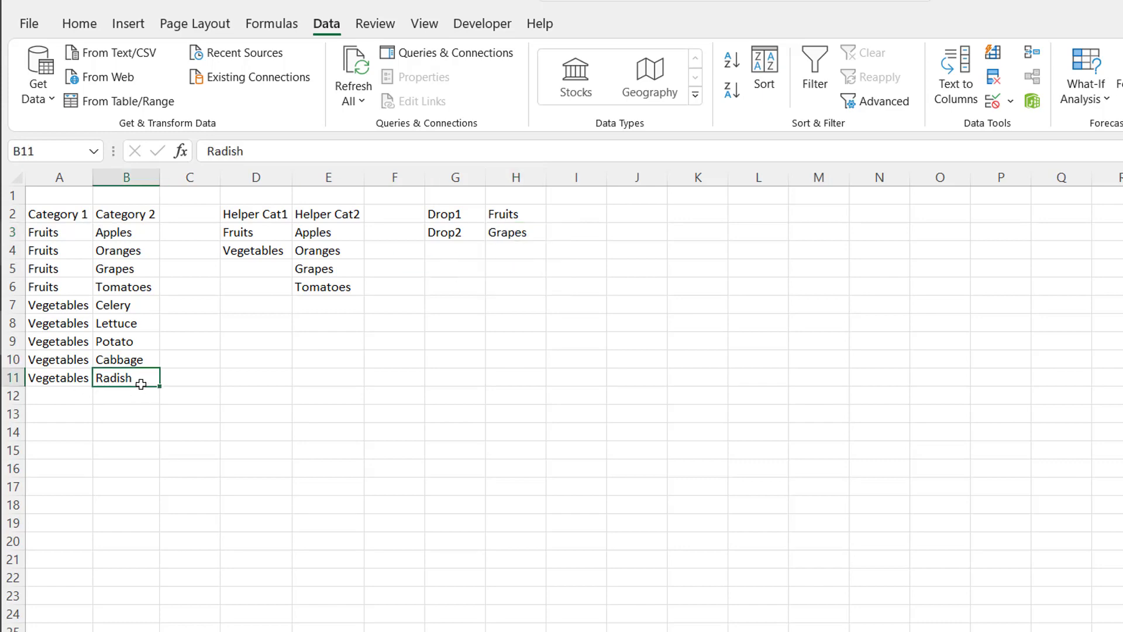
pyautogui.click(75, 395)
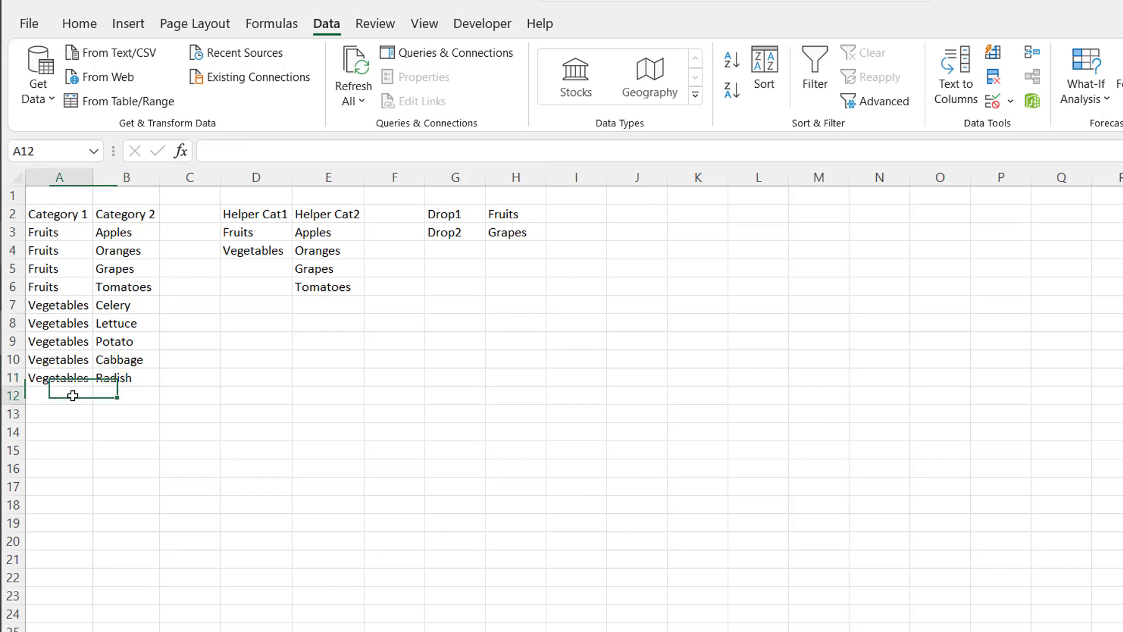
pyautogui.write('Fruits')
pyautogui.press('Tab')
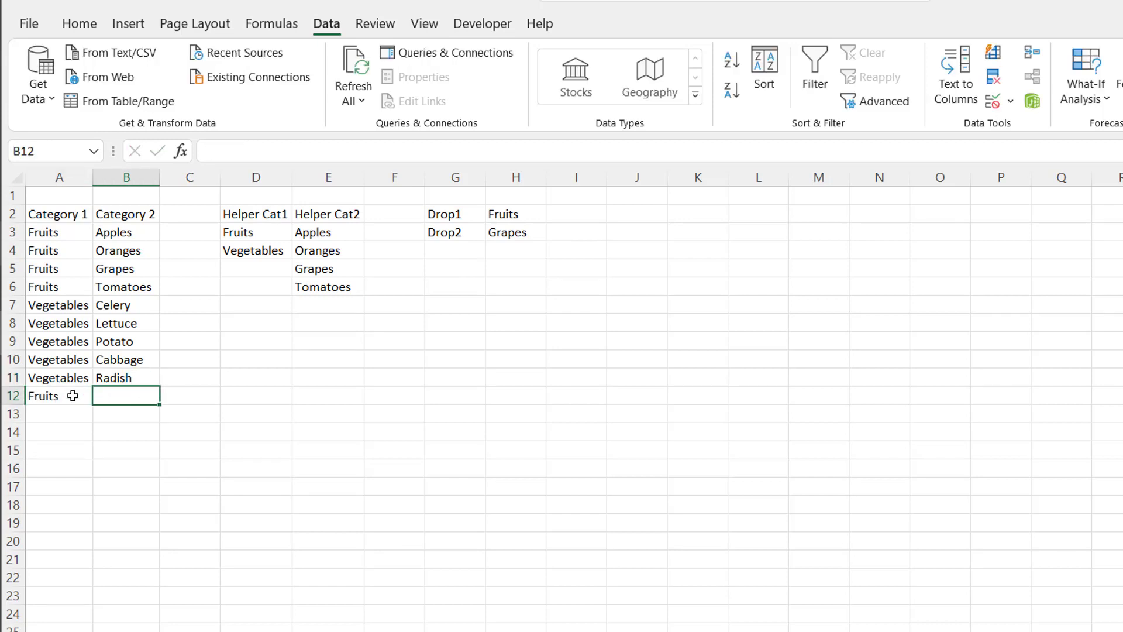
pyautogui.write('Lemon')
pyautogui.press('Return')
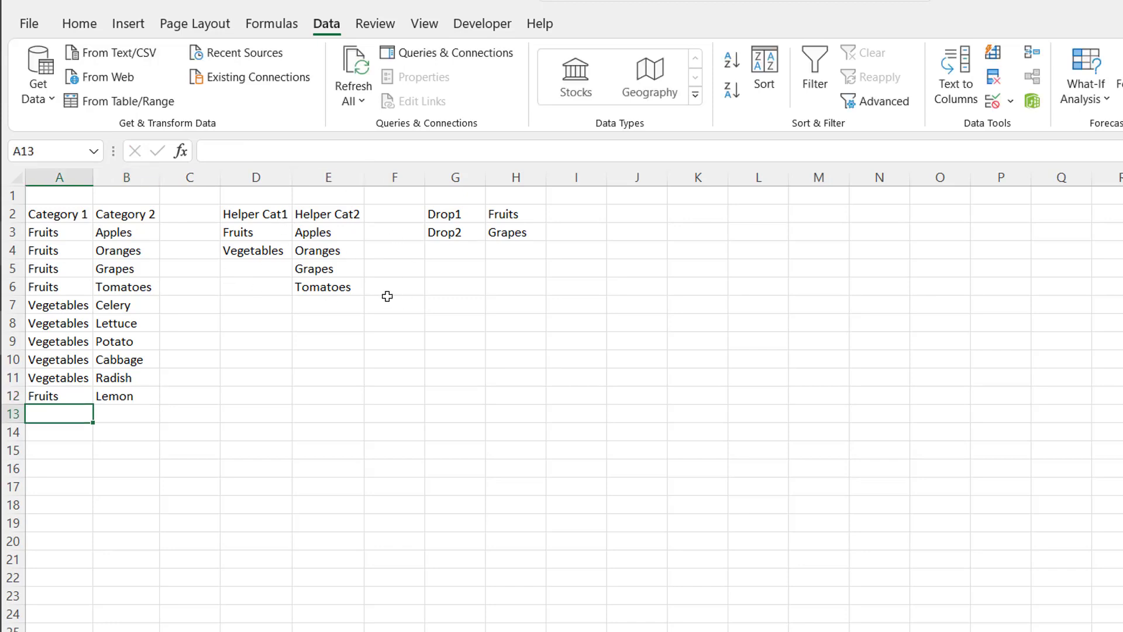
pyautogui.click(277, 231)
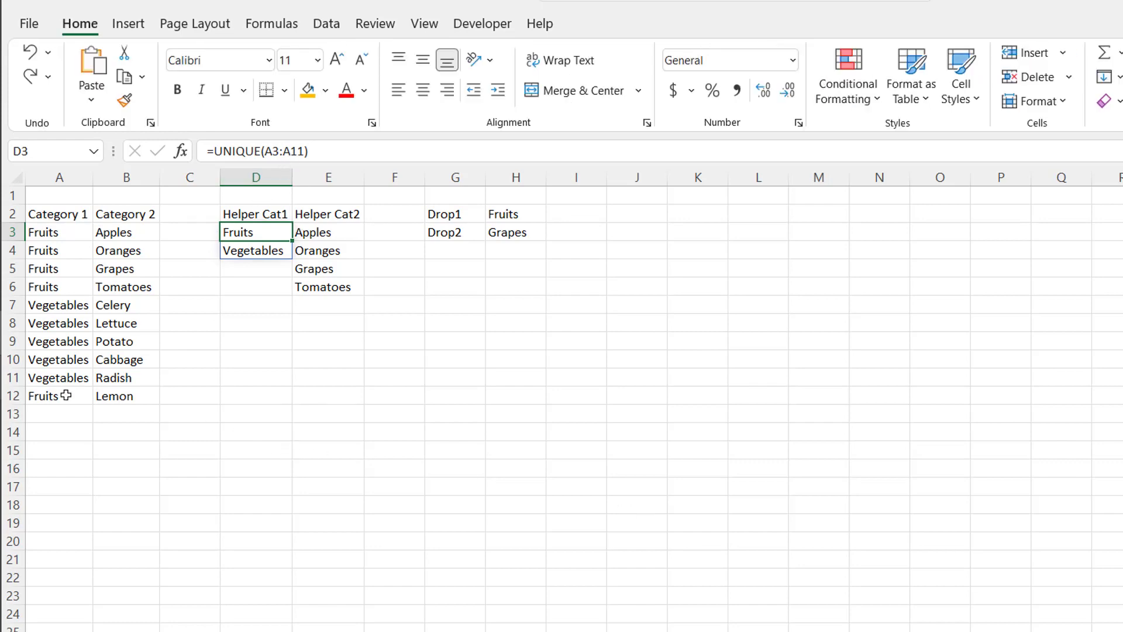
pyautogui.moveTo(66, 396); pyautogui.dragTo(105, 394)
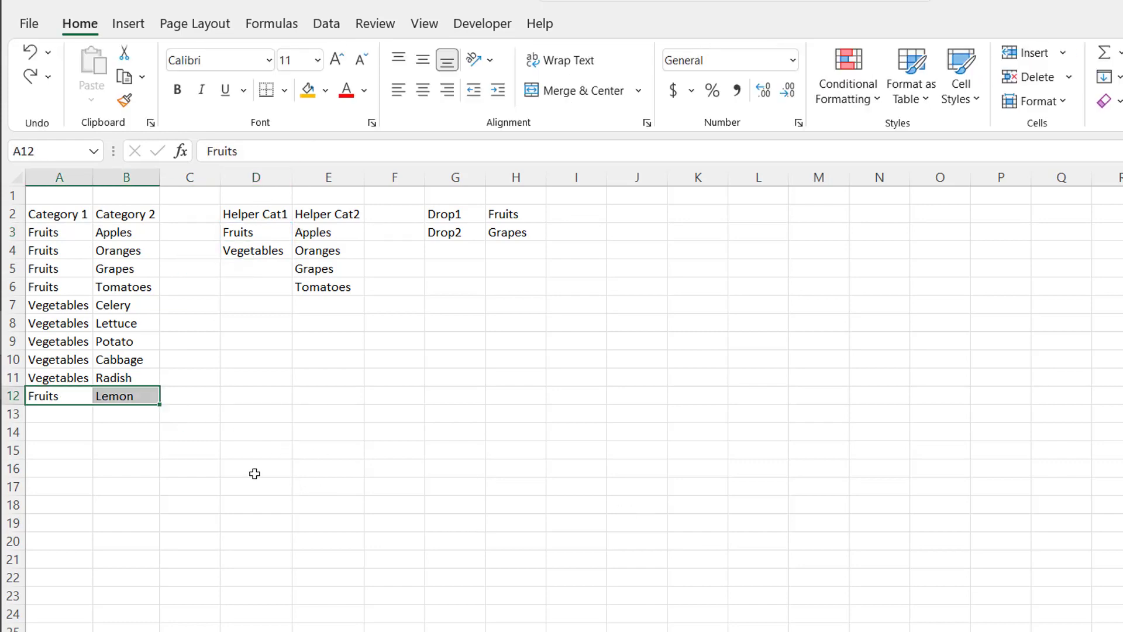
pyautogui.press('Delete')
pyautogui.click(103, 304)
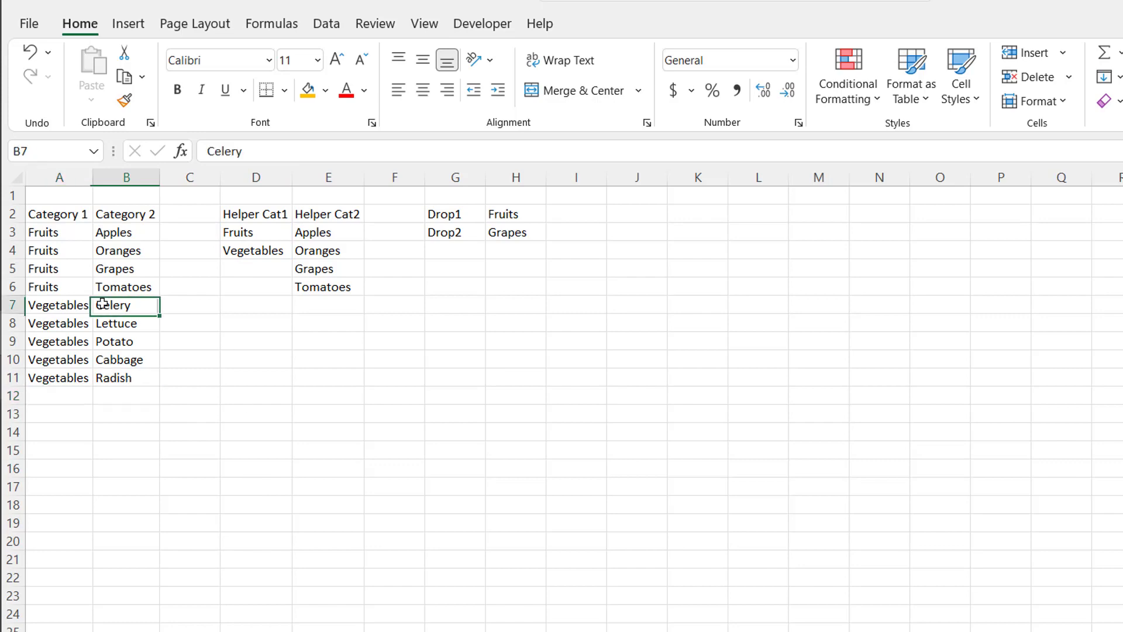
# Step: Convert A2:B11 into a headed table (Table3) and recheck the D3 UNIQUE formula
pyautogui.hotkey('ctrl', 't')
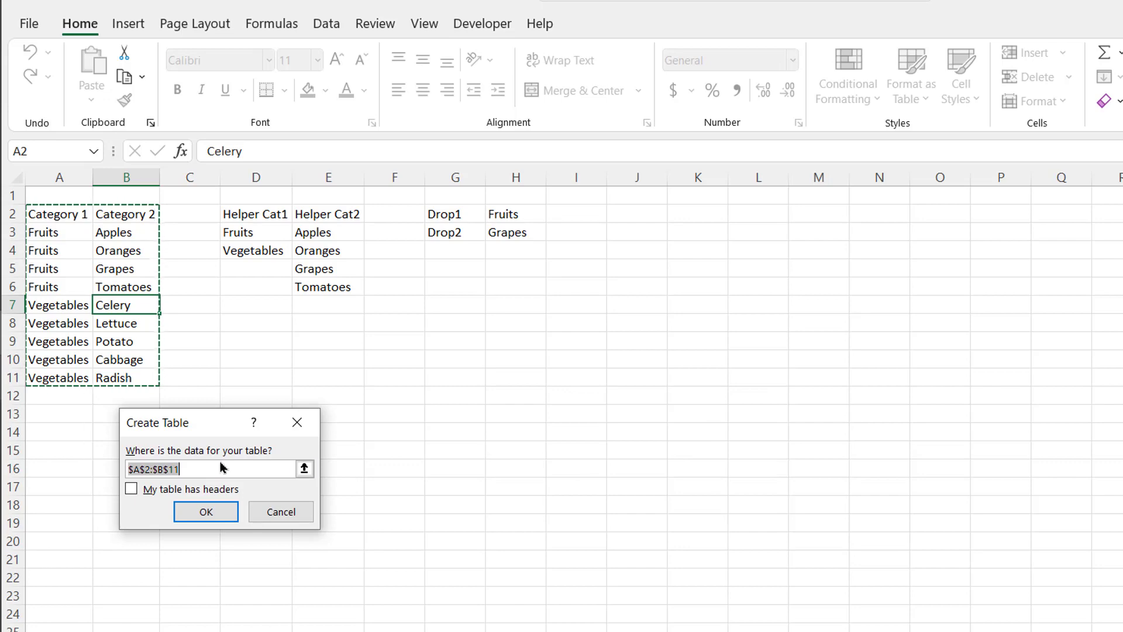
pyautogui.click(132, 489)
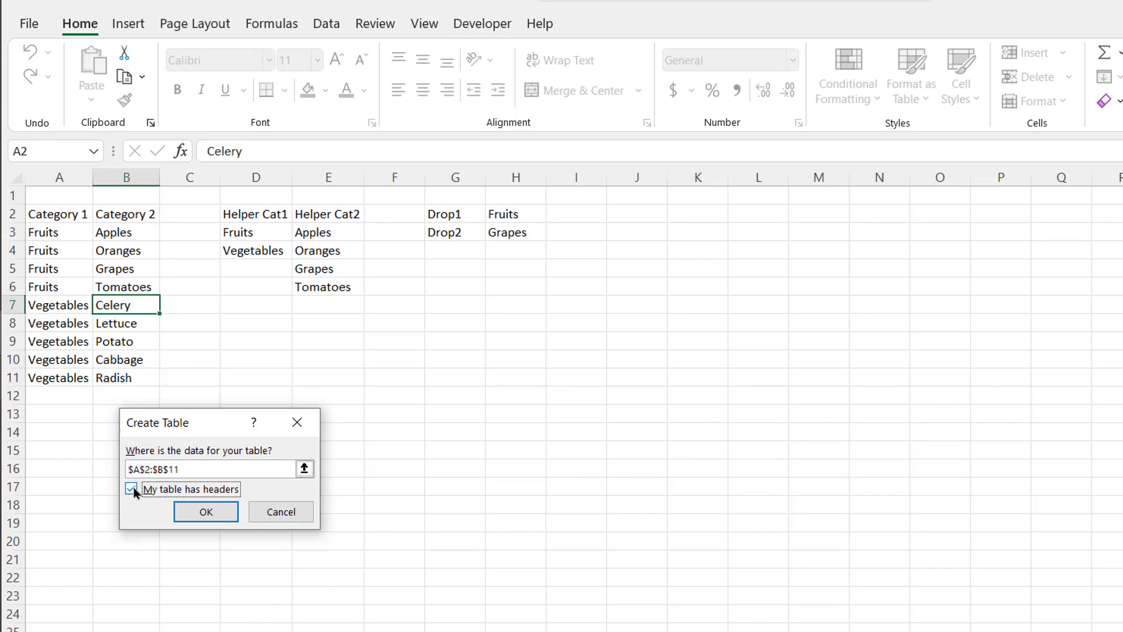
pyautogui.click(199, 511)
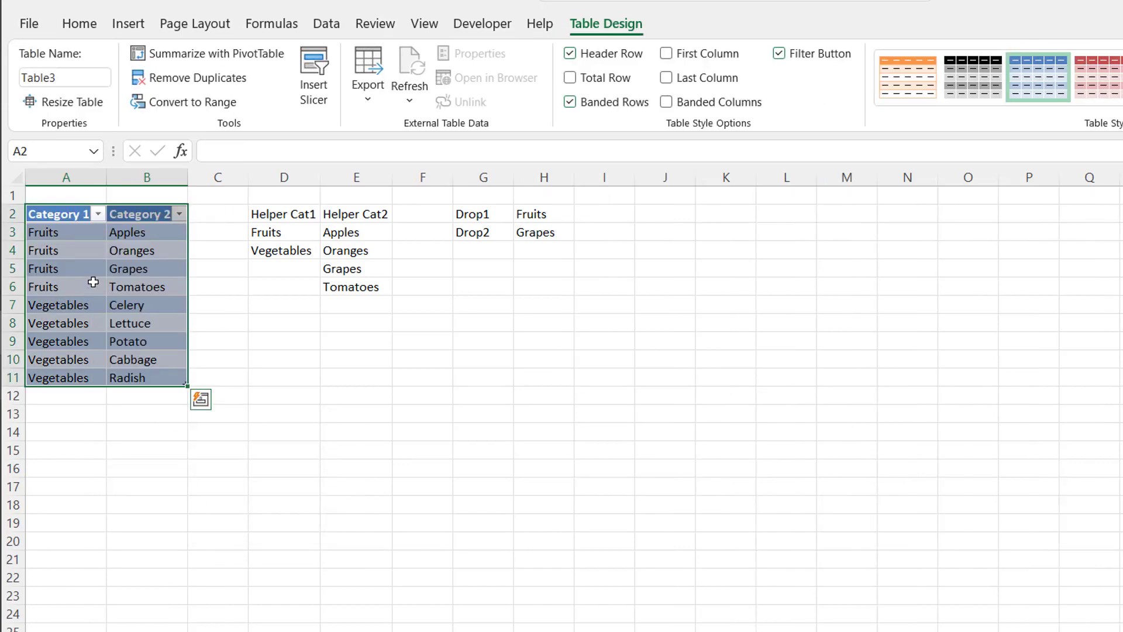
pyautogui.click(277, 233)
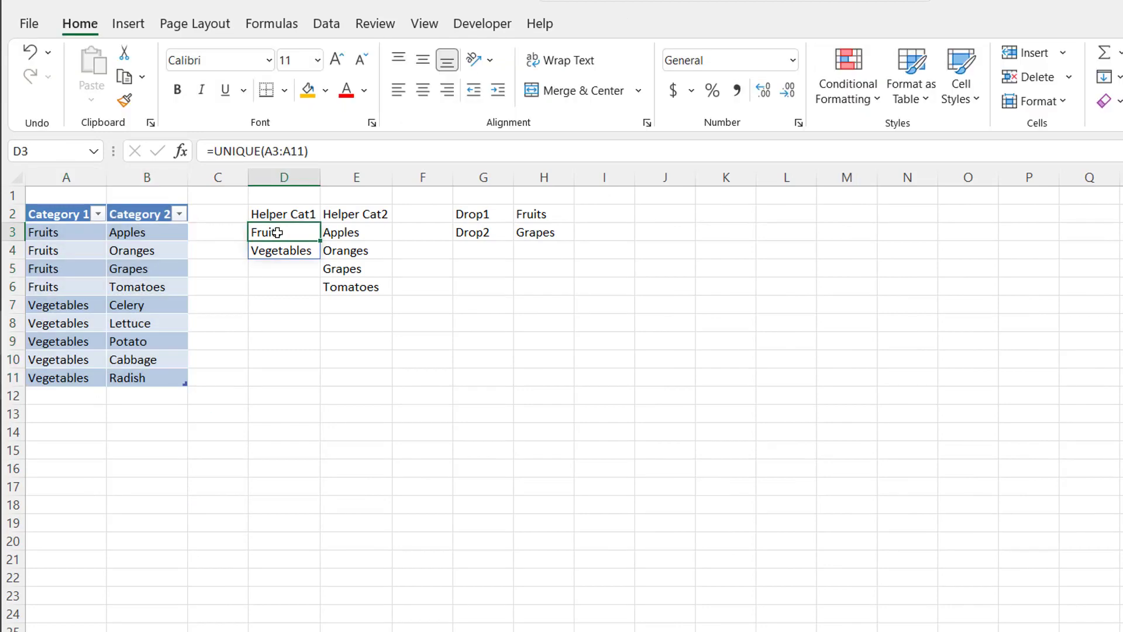
pyautogui.click(157, 379)
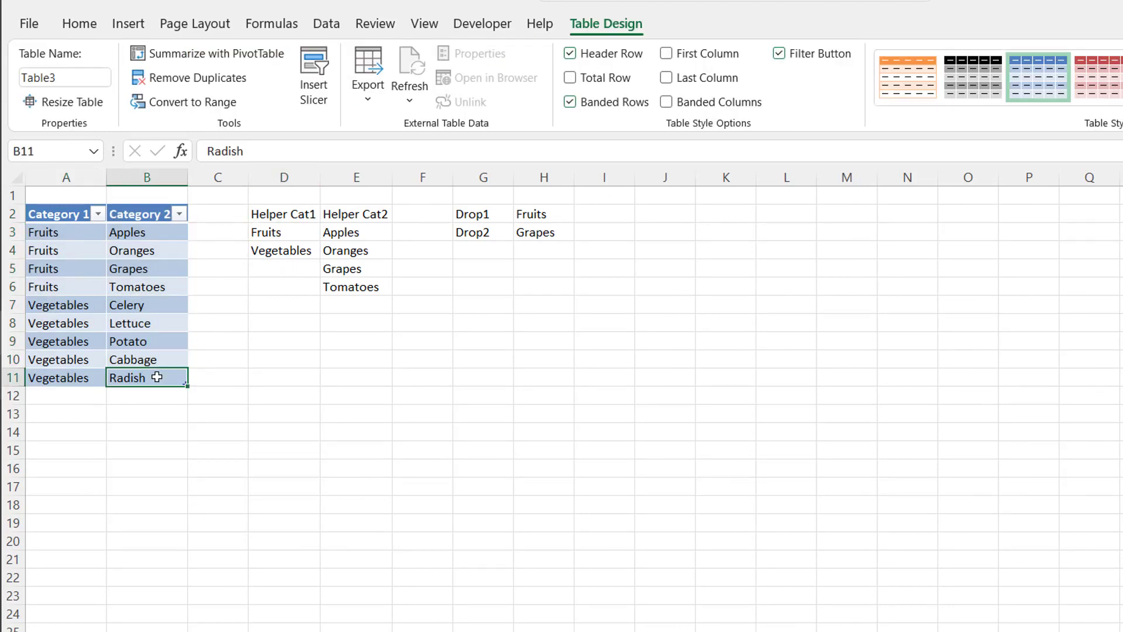
# Step: Add a new table row 12 with Fruits in column A and Lemon in column B
pyautogui.press('Tab')
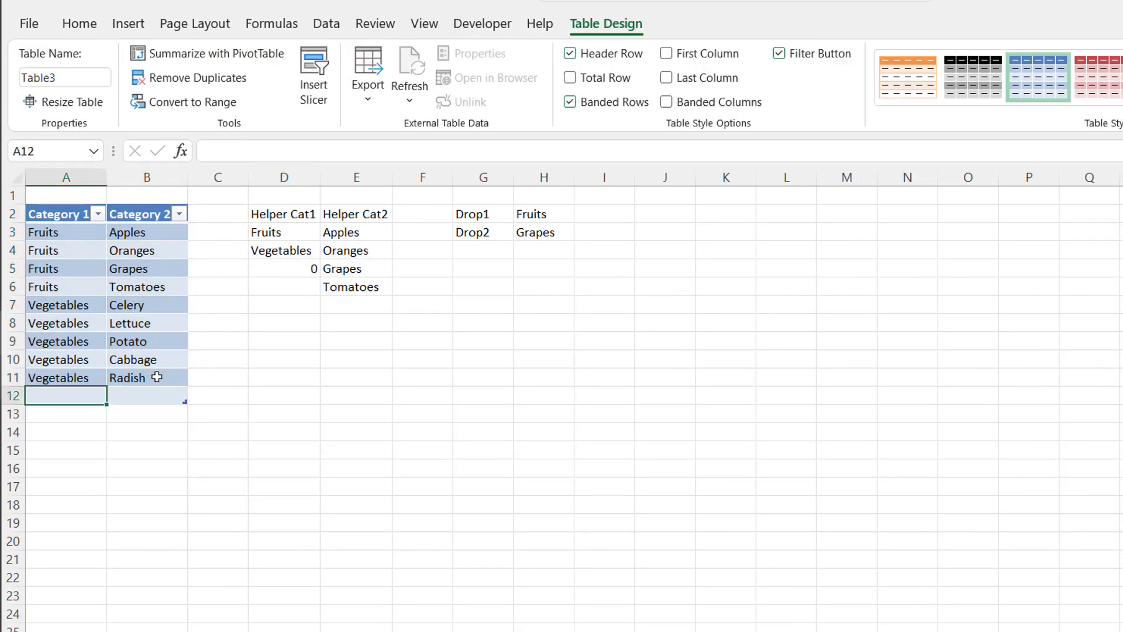
pyautogui.write('Fruits')
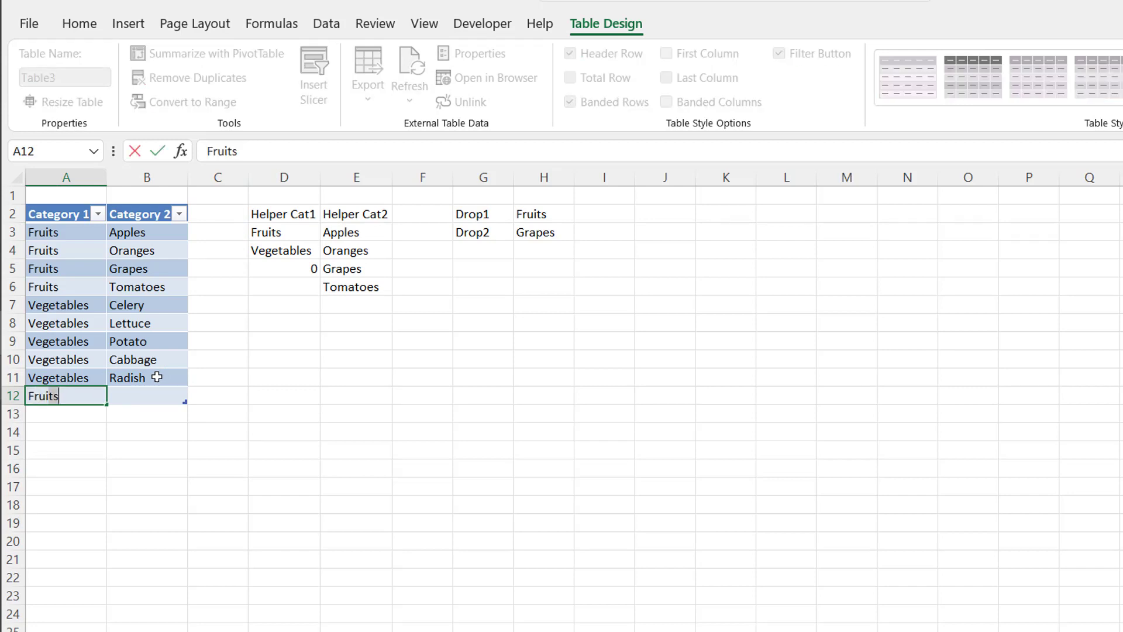
pyautogui.press('Tab')
pyautogui.write('Lemo')
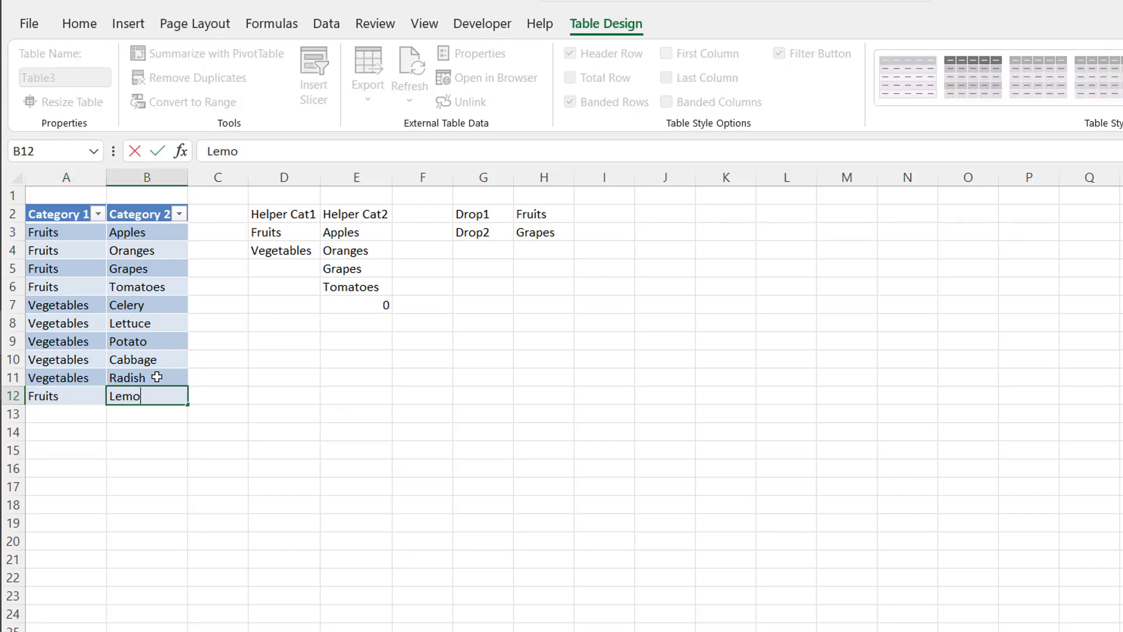
pyautogui.press('Return')
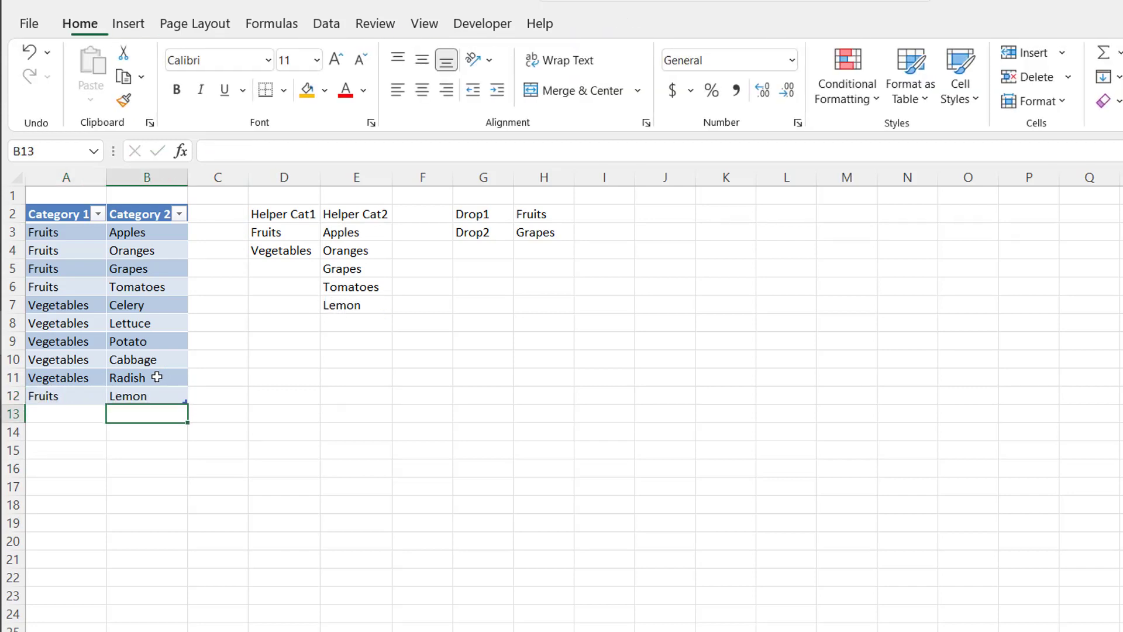
# Step: Check that Lemon appears in the helper list and that the D3 and E3 formulas now cover row 12
pyautogui.click(363, 305)
pyautogui.click(288, 229)
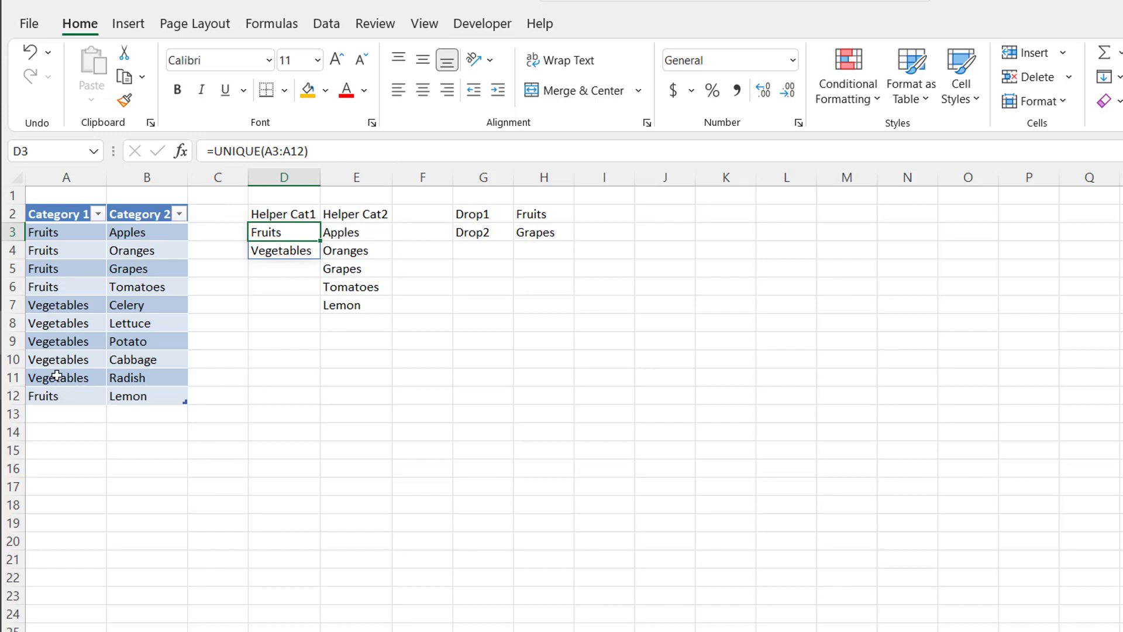
pyautogui.click(357, 229)
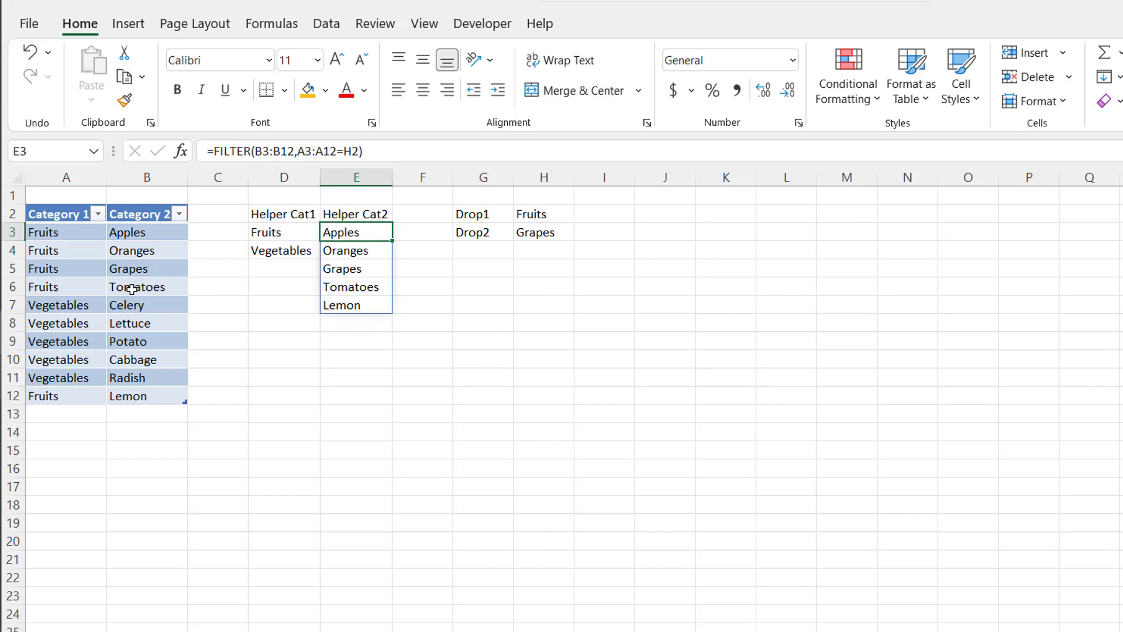
# Step: Set Drop2 in H3 to Lemon, then review cells A3, B7 and E3's FILTER formula
pyautogui.click(537, 233)
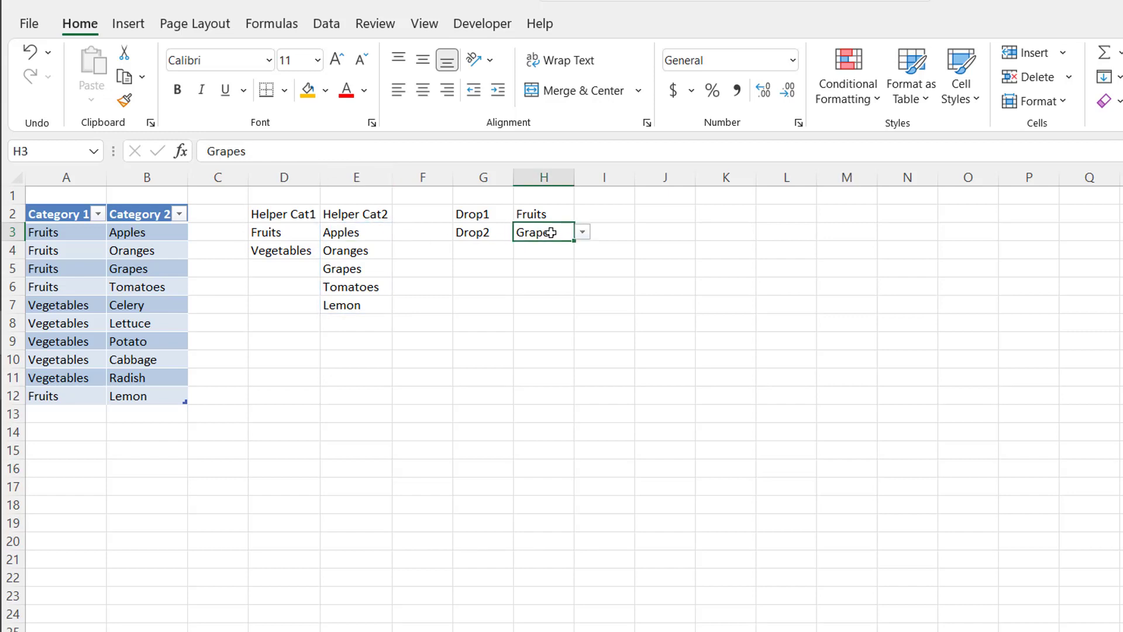
pyautogui.click(582, 234)
pyautogui.click(563, 298)
pyautogui.click(76, 232)
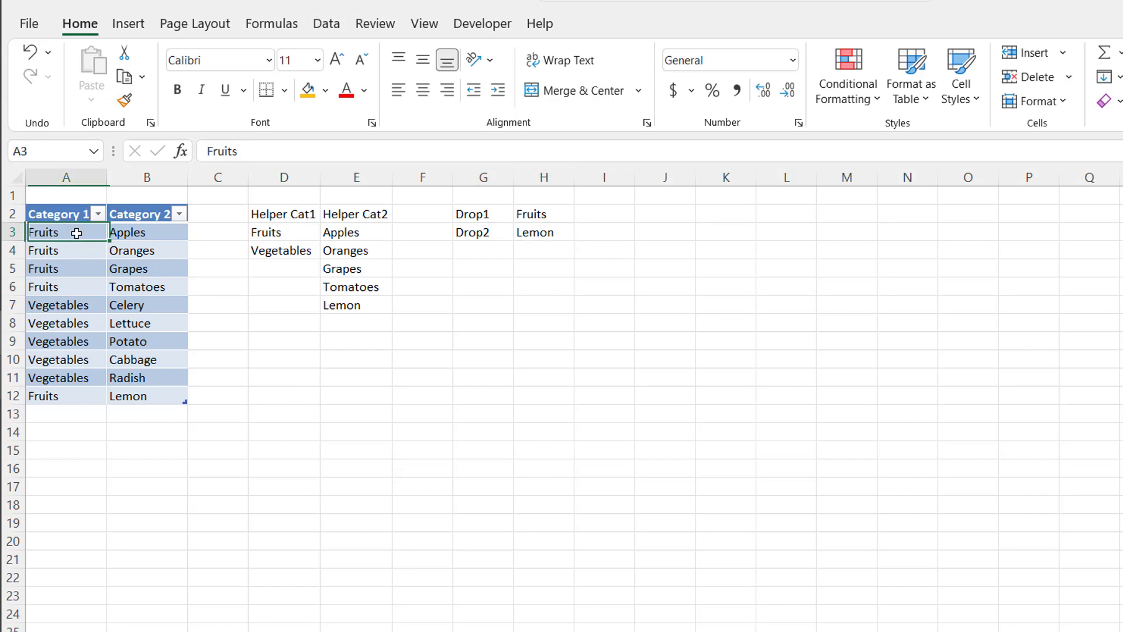
pyautogui.click(148, 305)
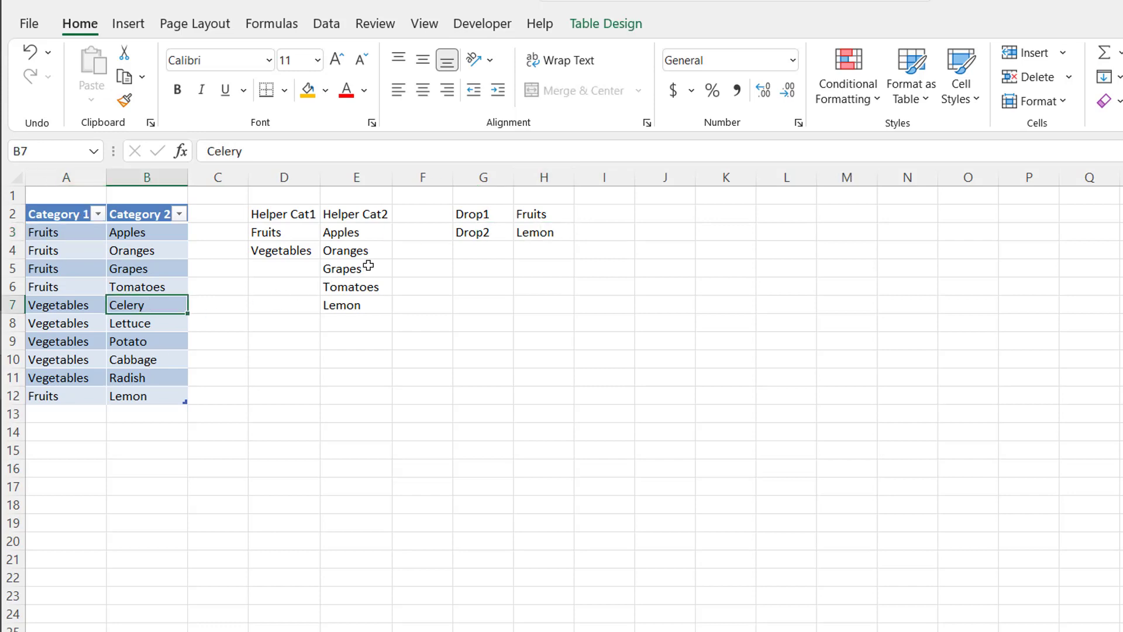
pyautogui.click(362, 234)
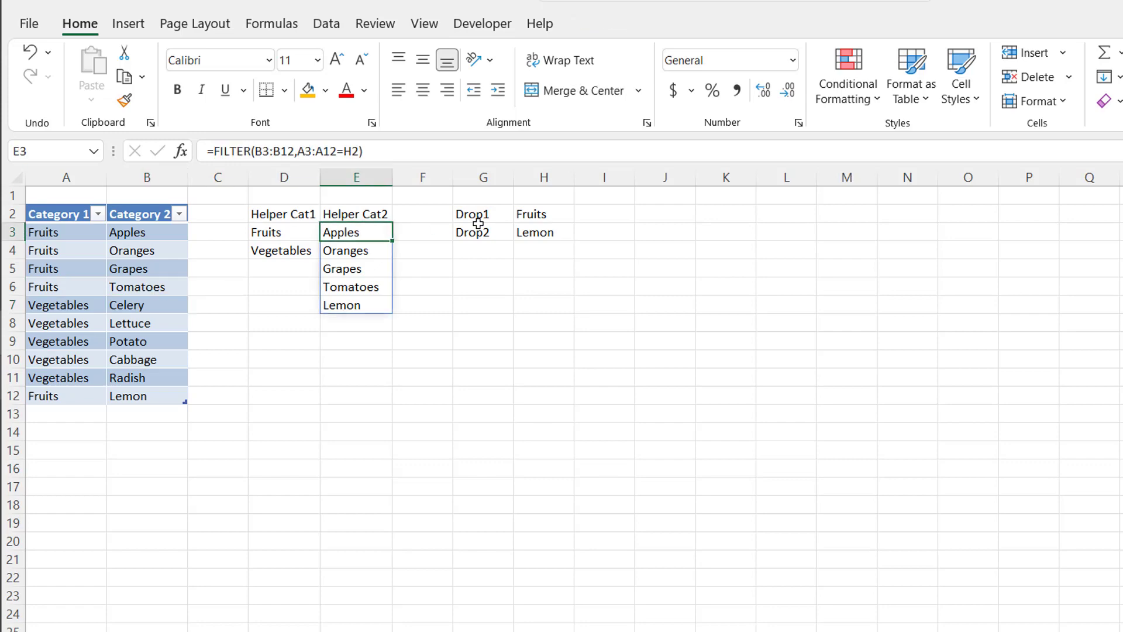
# Step: Wrap E3's FILTER formula in SORT so the helper item list spills alphabetically
pyautogui.click(212, 152)
pyautogui.write('sort')
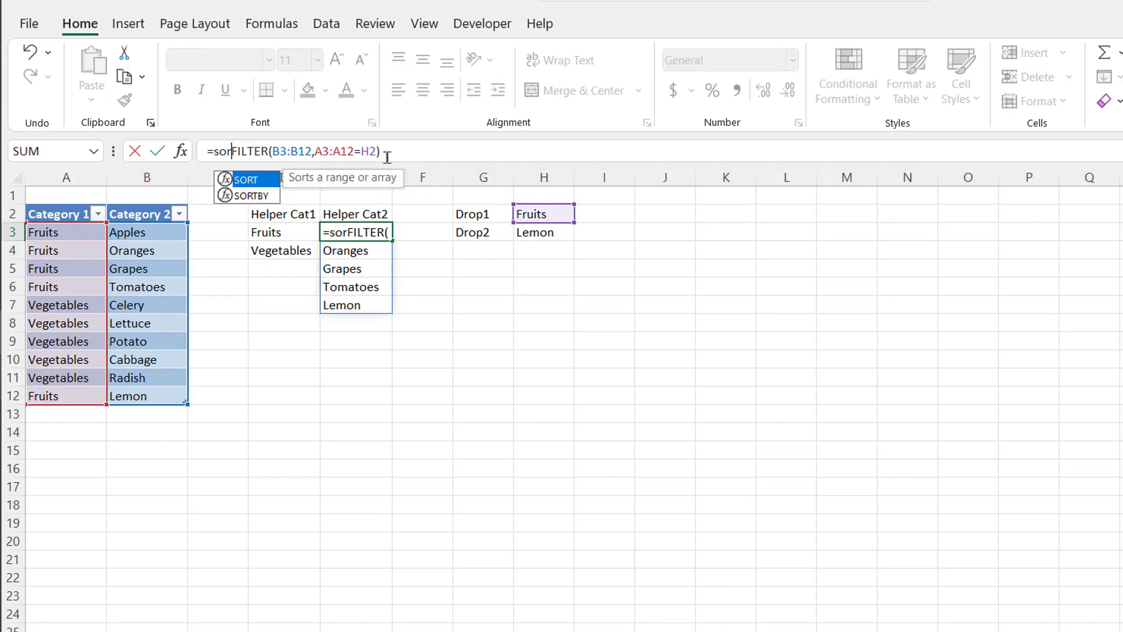
pyautogui.write('(')
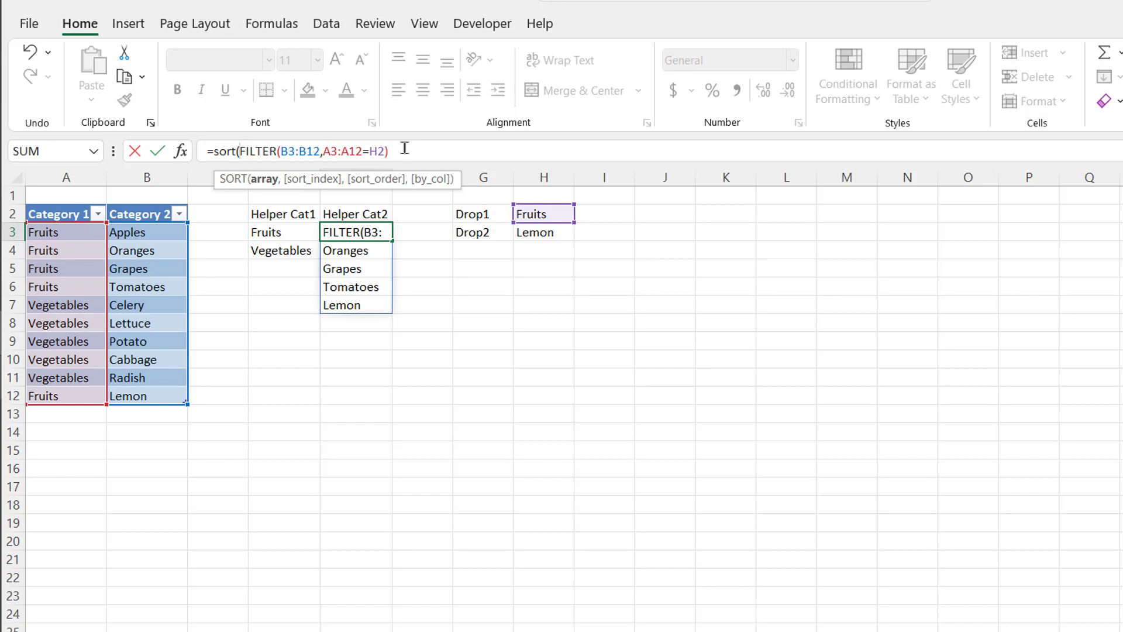
pyautogui.click(404, 148)
pyautogui.write(')')
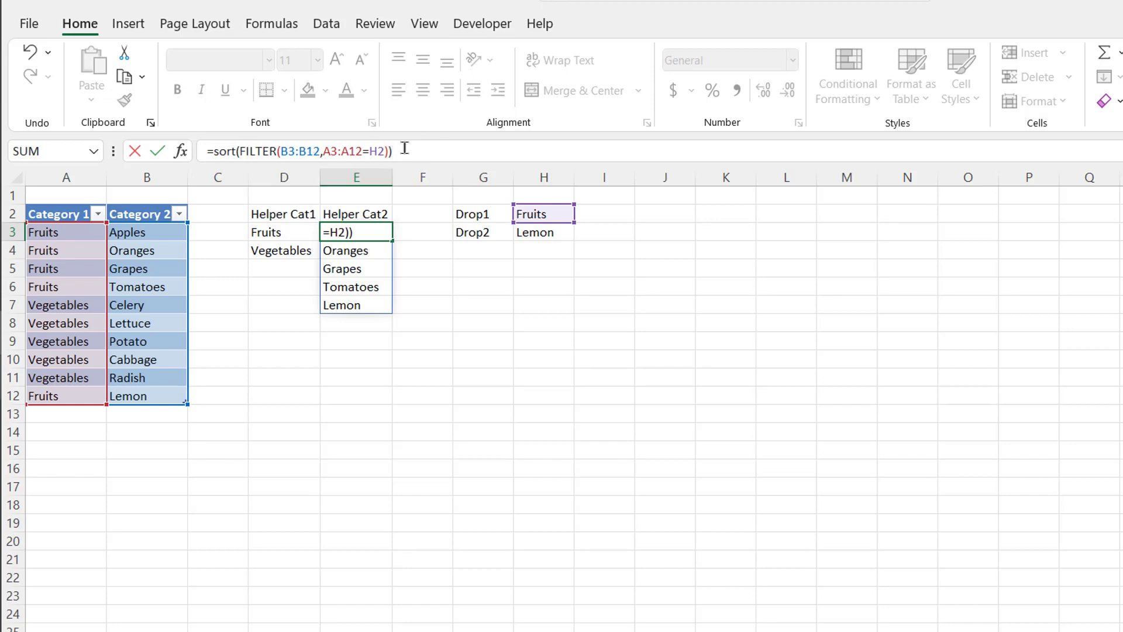
pyautogui.press('Return')
pyautogui.click(356, 271)
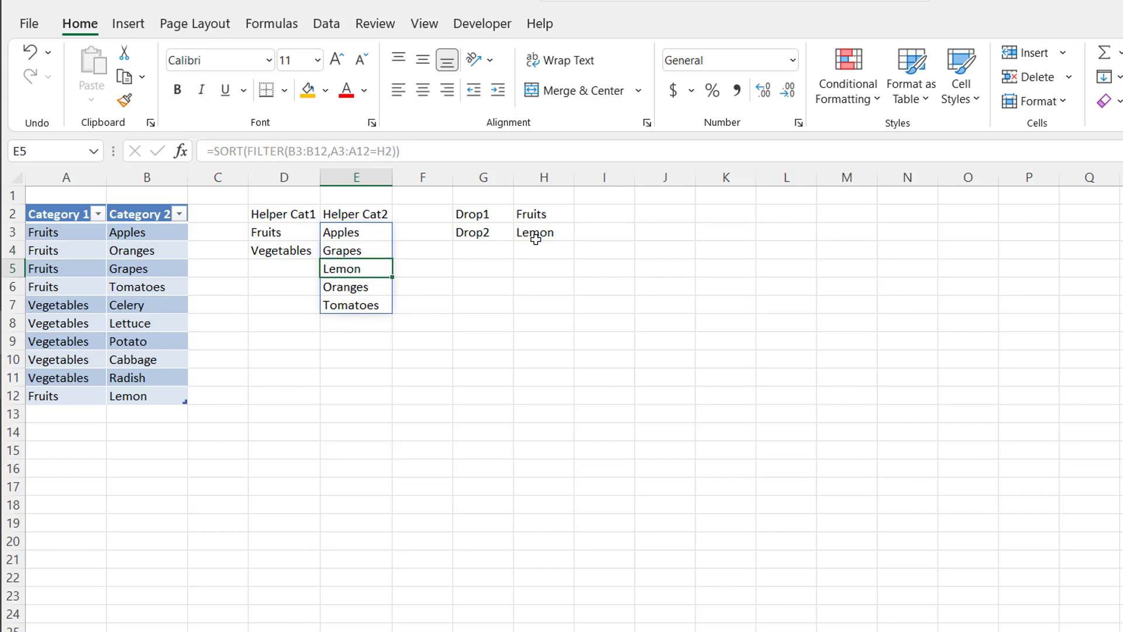
# Step: Set the H2 category to Vegetables and choose Celery as the H3 item
pyautogui.click(548, 218)
pyautogui.click(582, 214)
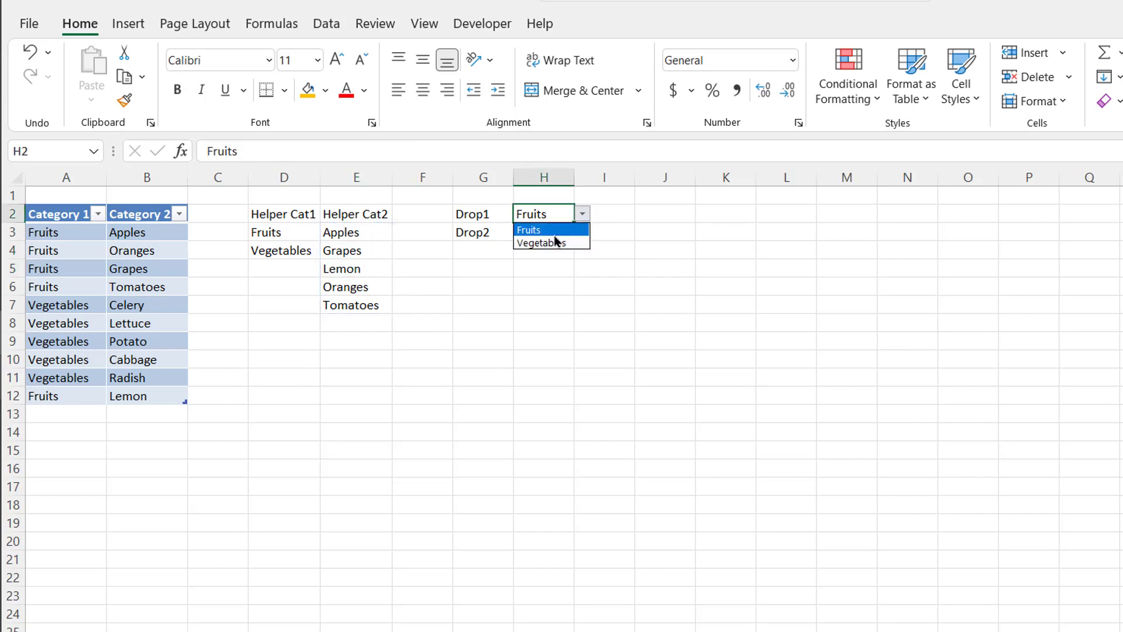
pyautogui.click(544, 243)
pyautogui.click(544, 232)
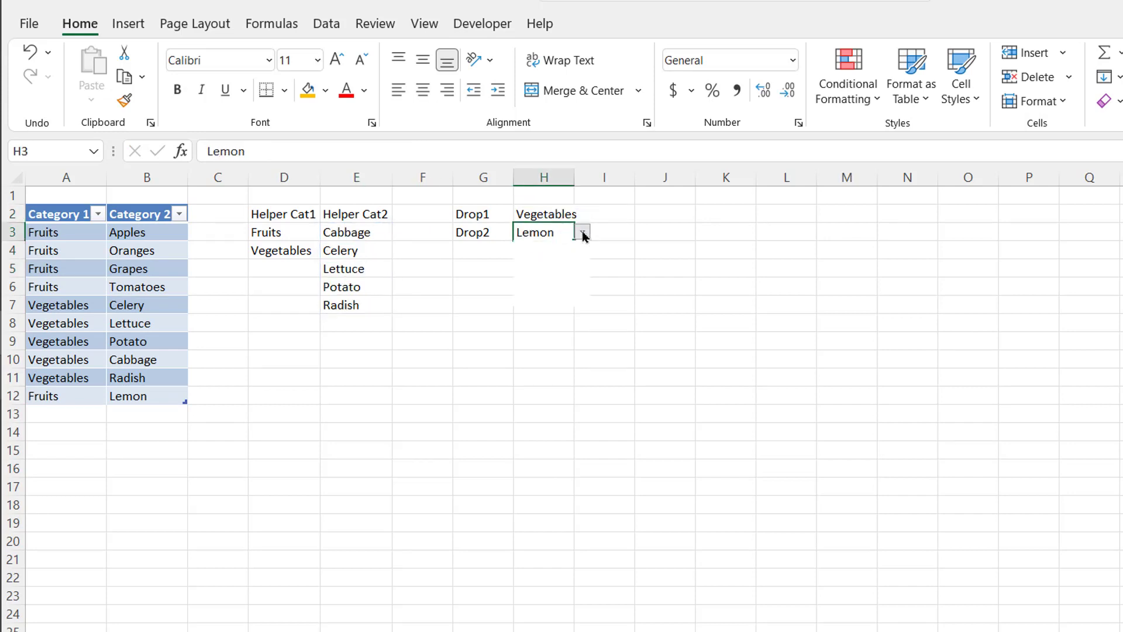
pyautogui.click(582, 232)
pyautogui.click(541, 256)
# Step: Switch H2 back to Fruits and view H3's fruit list without changing Celery
pyautogui.click(563, 215)
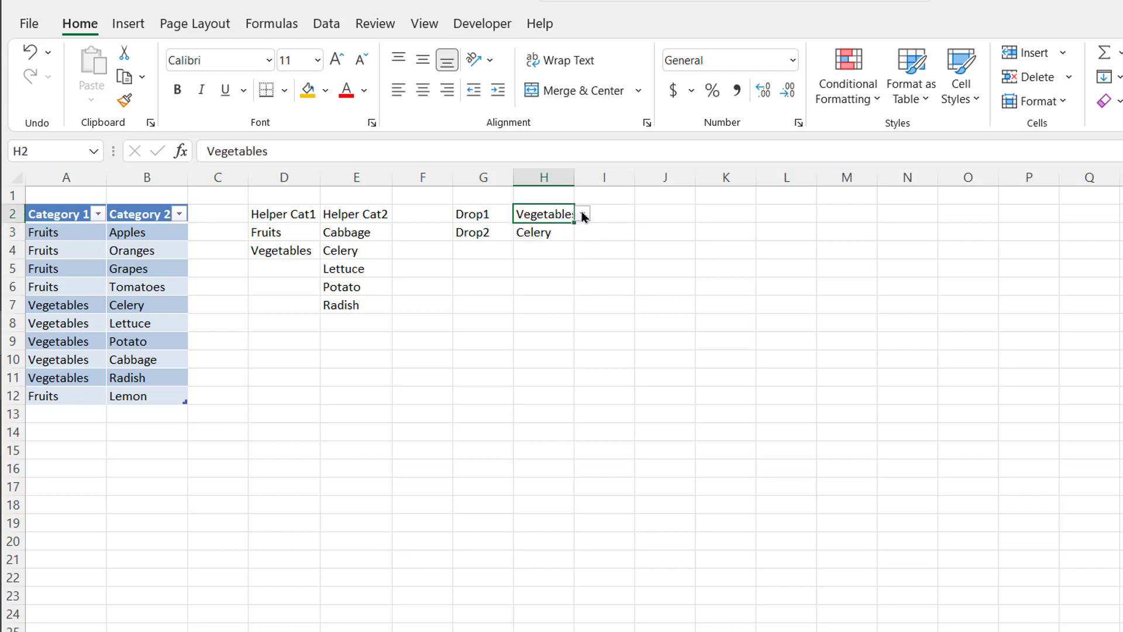
pyautogui.click(584, 215)
pyautogui.click(564, 228)
pyautogui.click(565, 232)
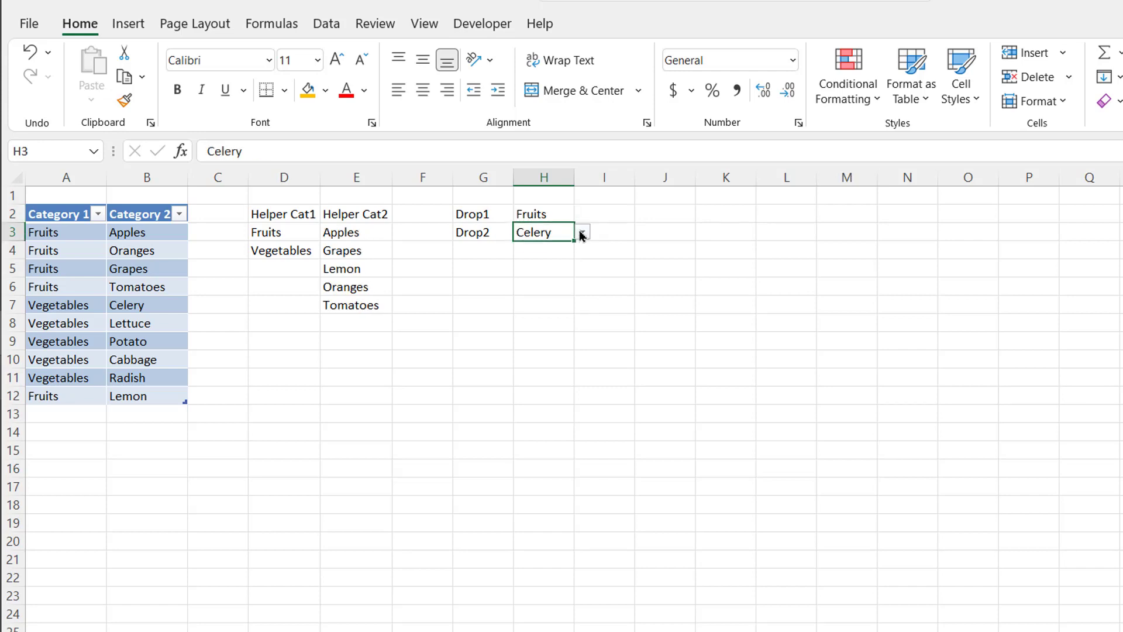
pyautogui.click(582, 232)
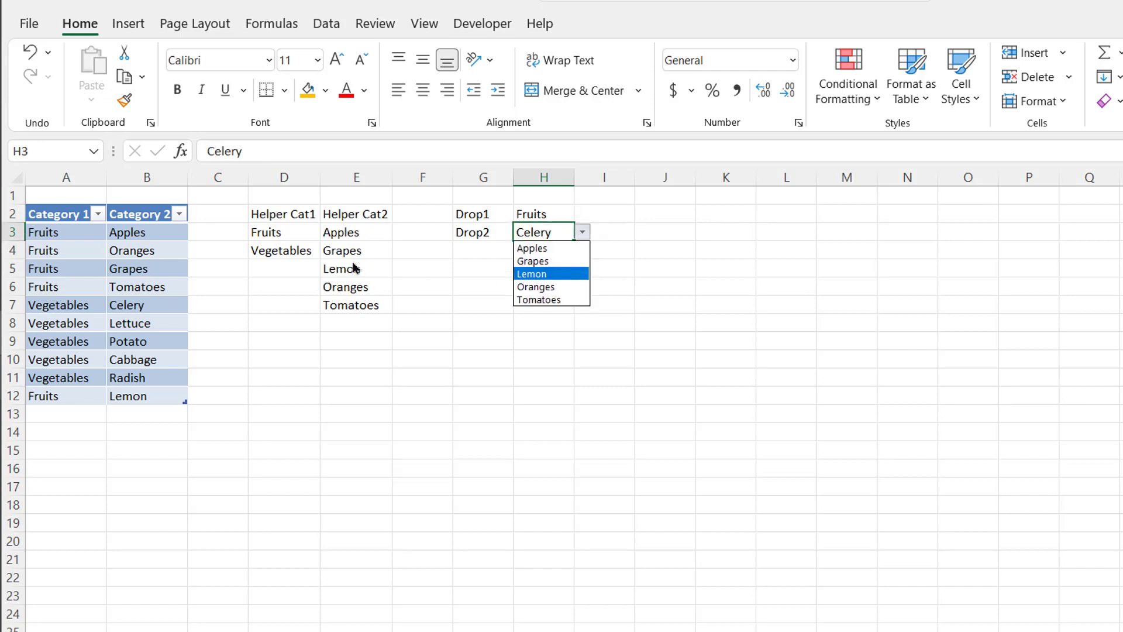
pyautogui.press('Escape')
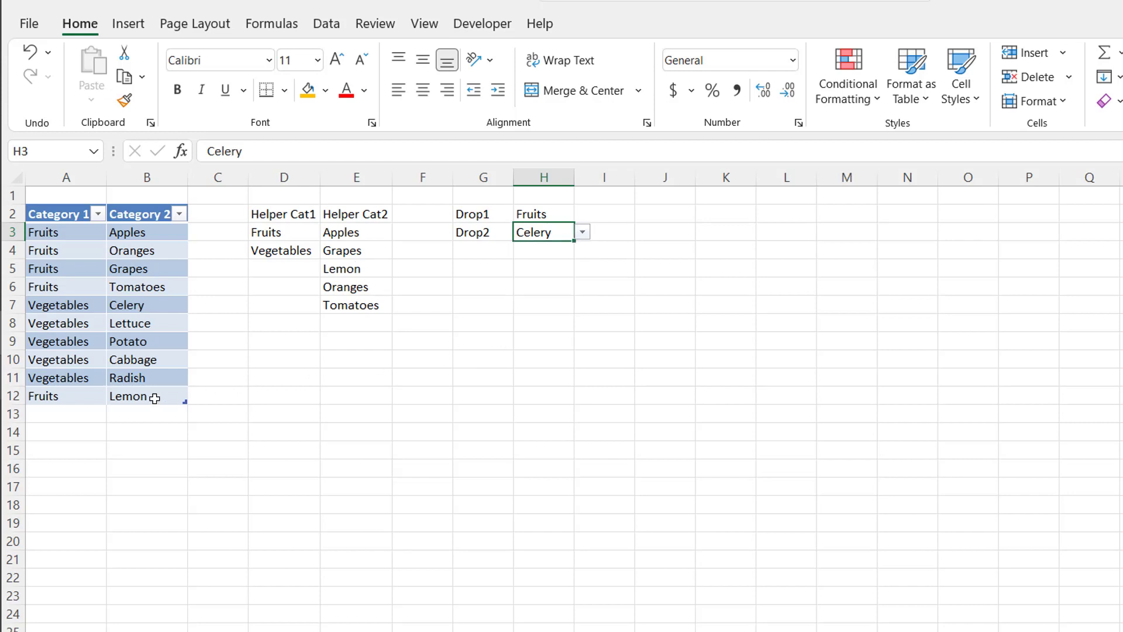
pyautogui.click(157, 397)
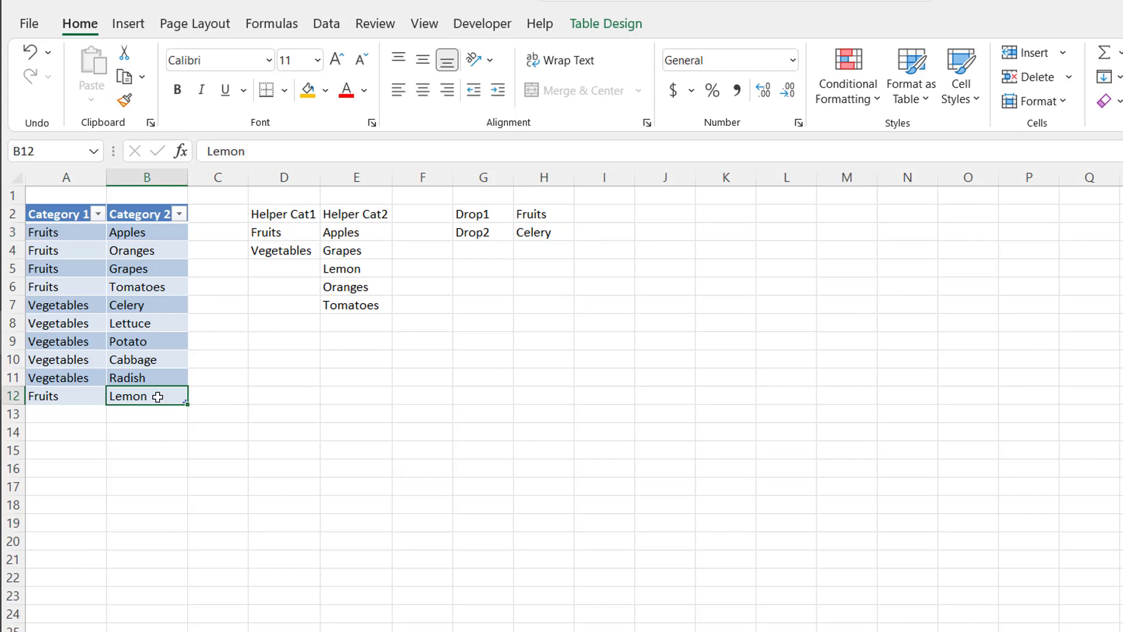
# Step: Add a table row 13 containing Fruits and Apples
pyautogui.press('Tab')
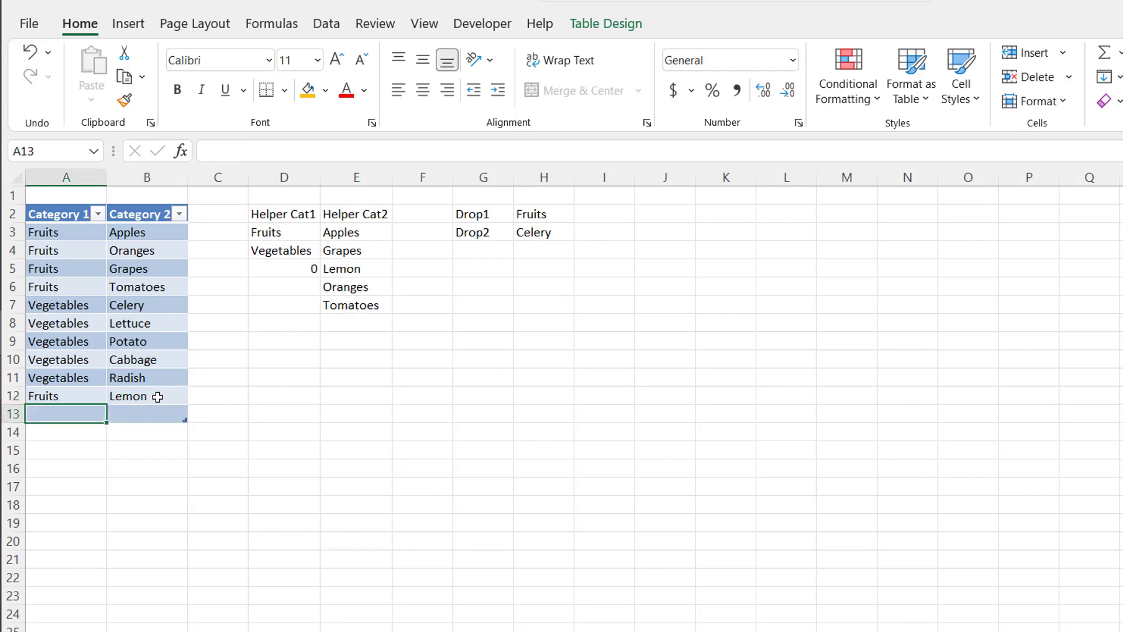
pyautogui.write('Fruits')
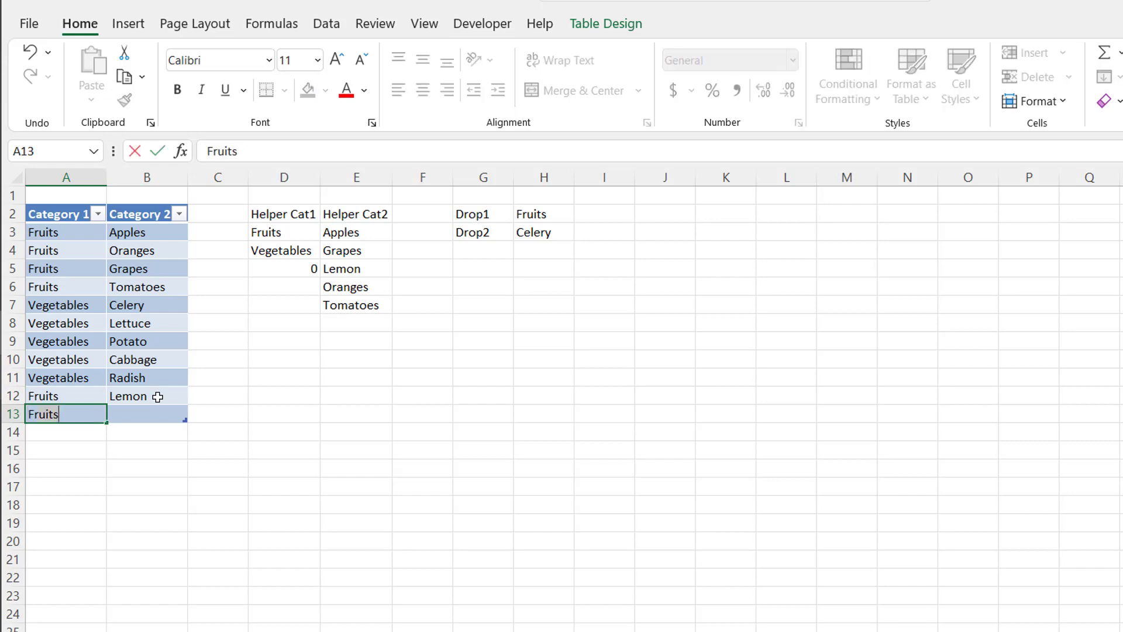
pyautogui.press('Tab')
pyautogui.write('Apples')
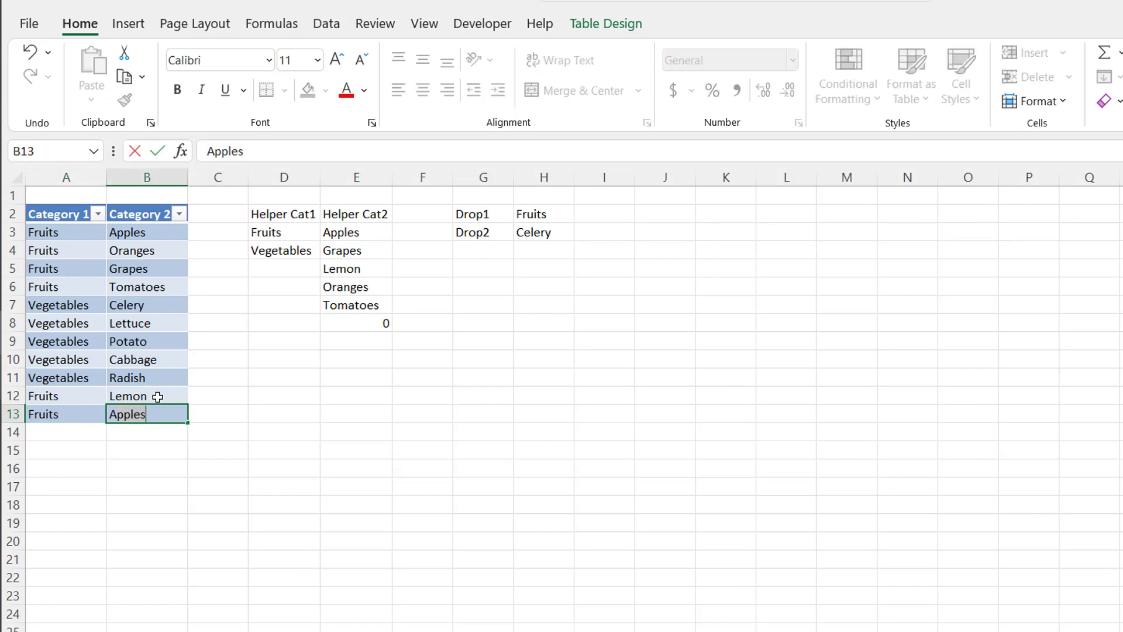
pyautogui.press('Tab')
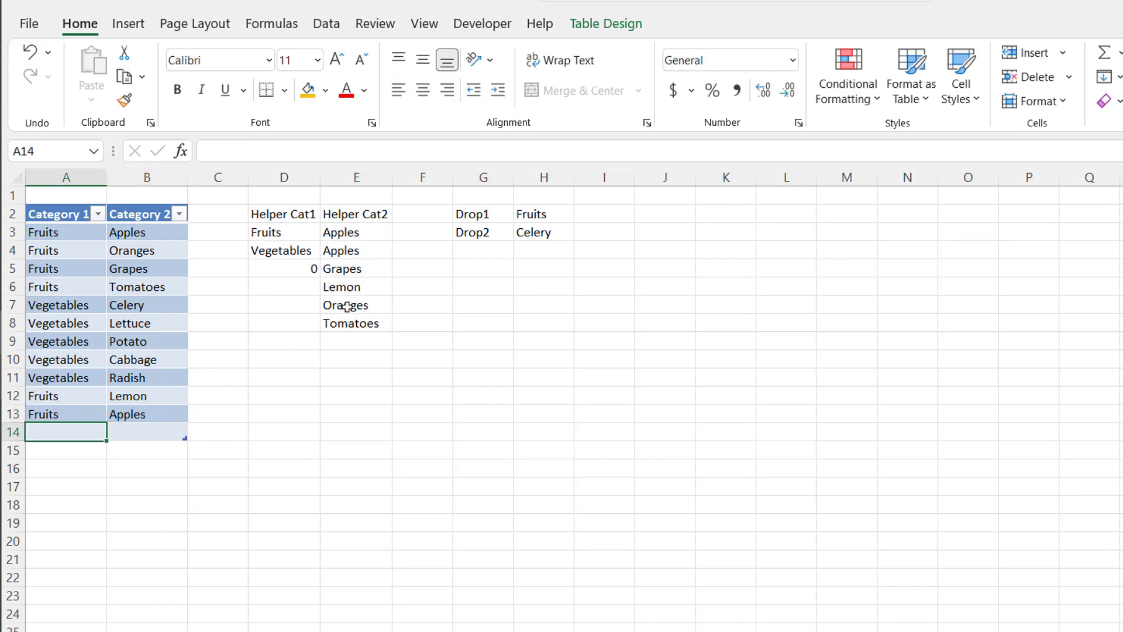
# Step: Resize the table to end at row 13 and highlight the duplicate Apples in E3:E4
pyautogui.click(156, 436)
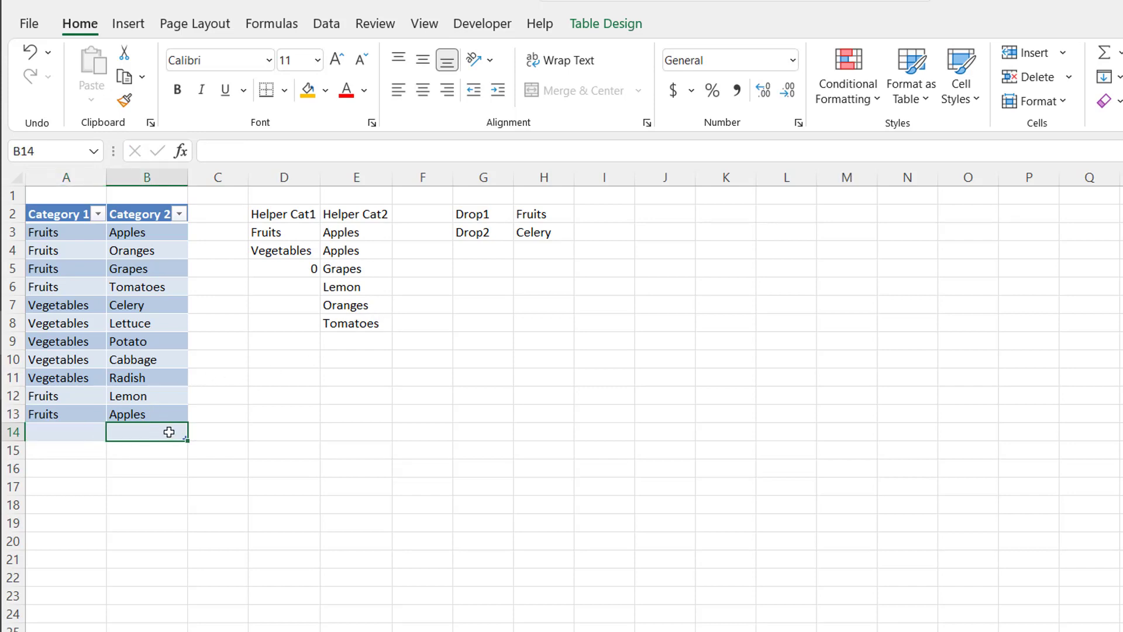
pyautogui.click(145, 456)
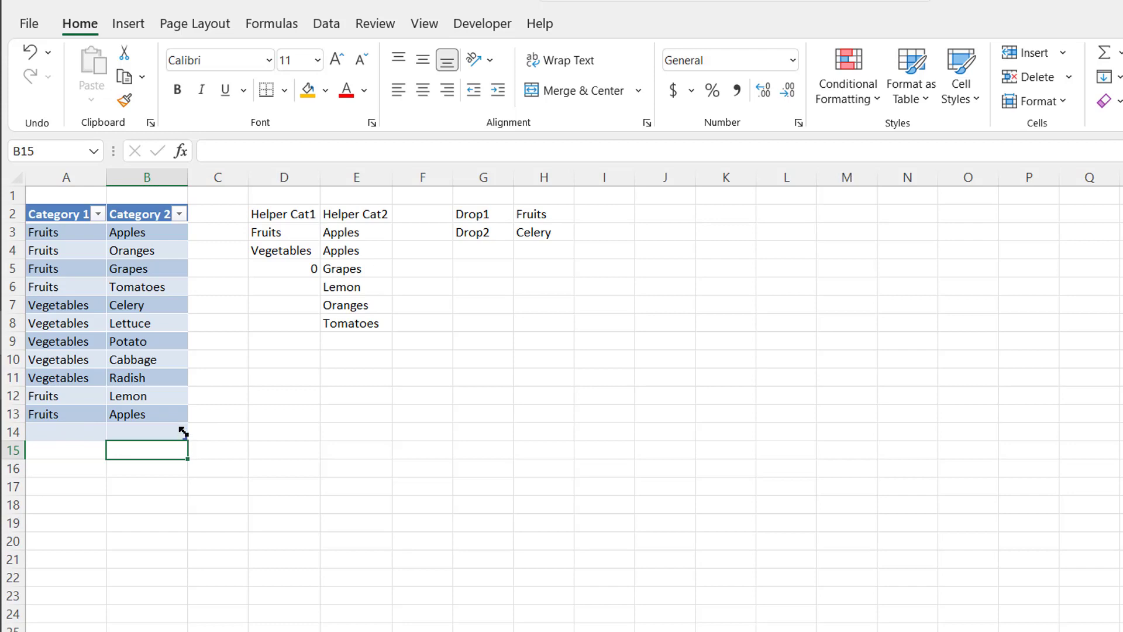
pyautogui.moveTo(183, 431); pyautogui.dragTo(183, 418)
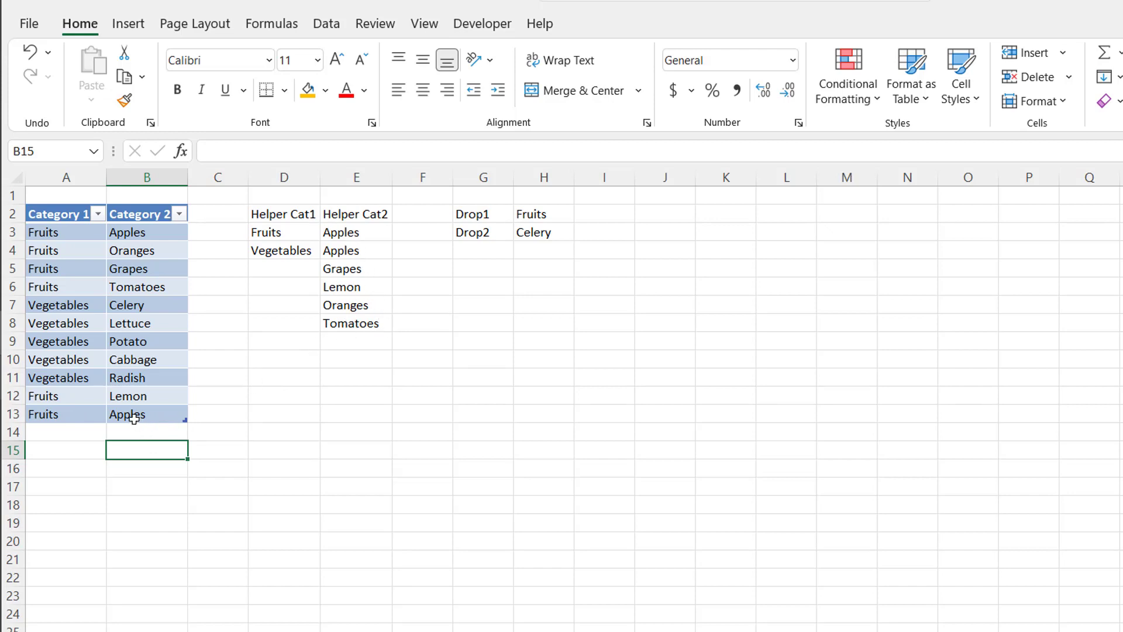
pyautogui.moveTo(348, 234); pyautogui.dragTo(349, 251)
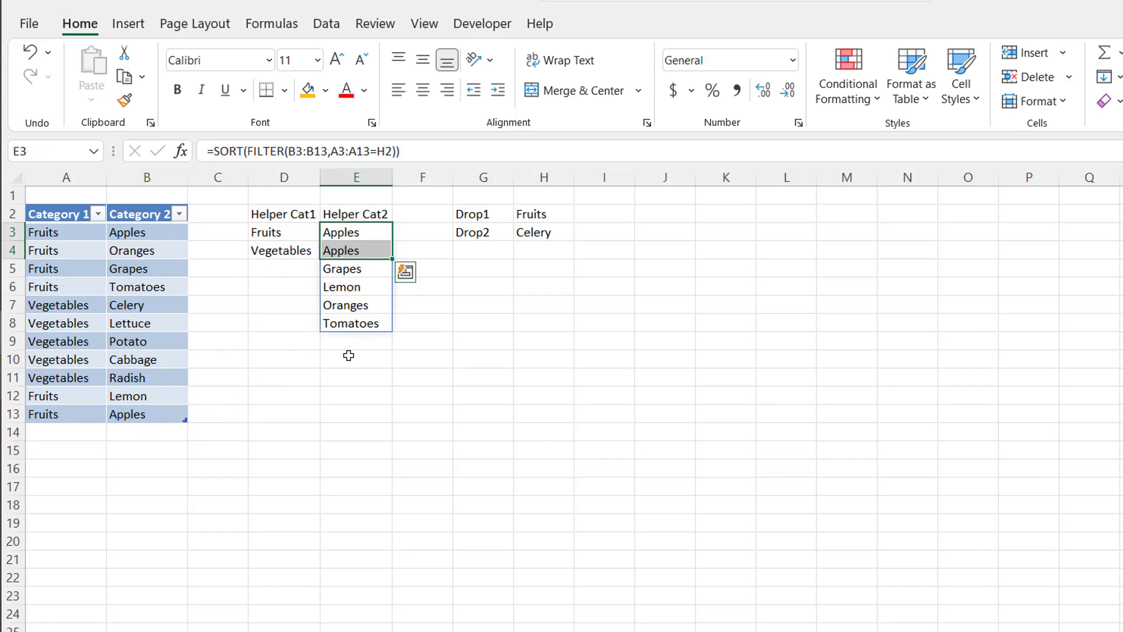
# Step: Inspect the duplicate Apples in H3's list and compare the D3 and E3 formulas
pyautogui.click(546, 234)
pyautogui.click(582, 233)
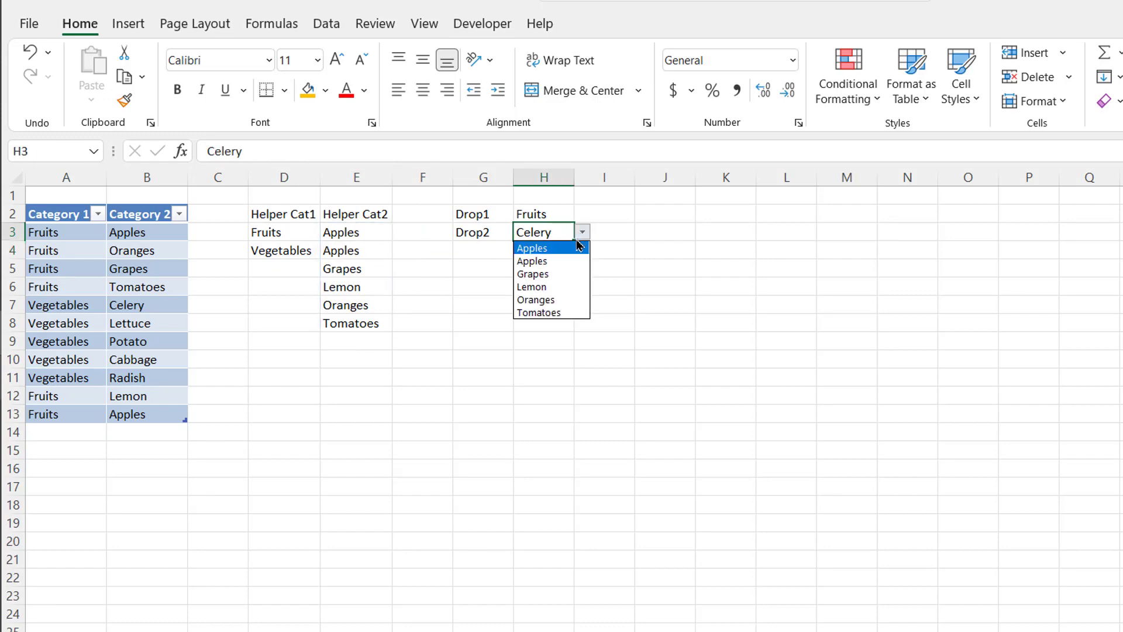
pyautogui.click(336, 235)
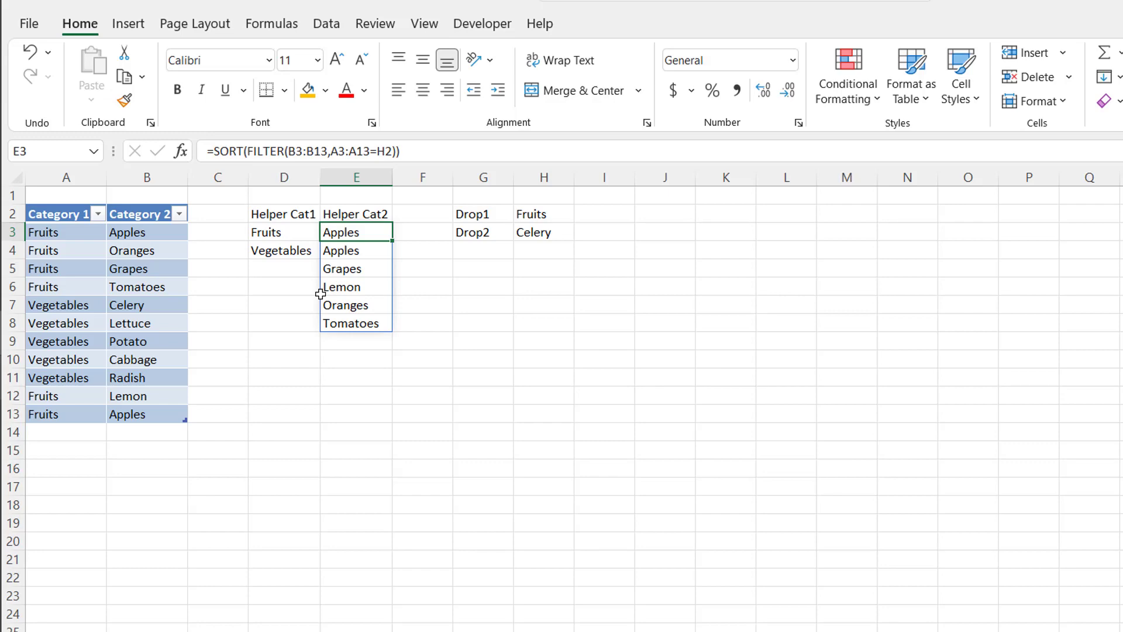
pyautogui.click(276, 235)
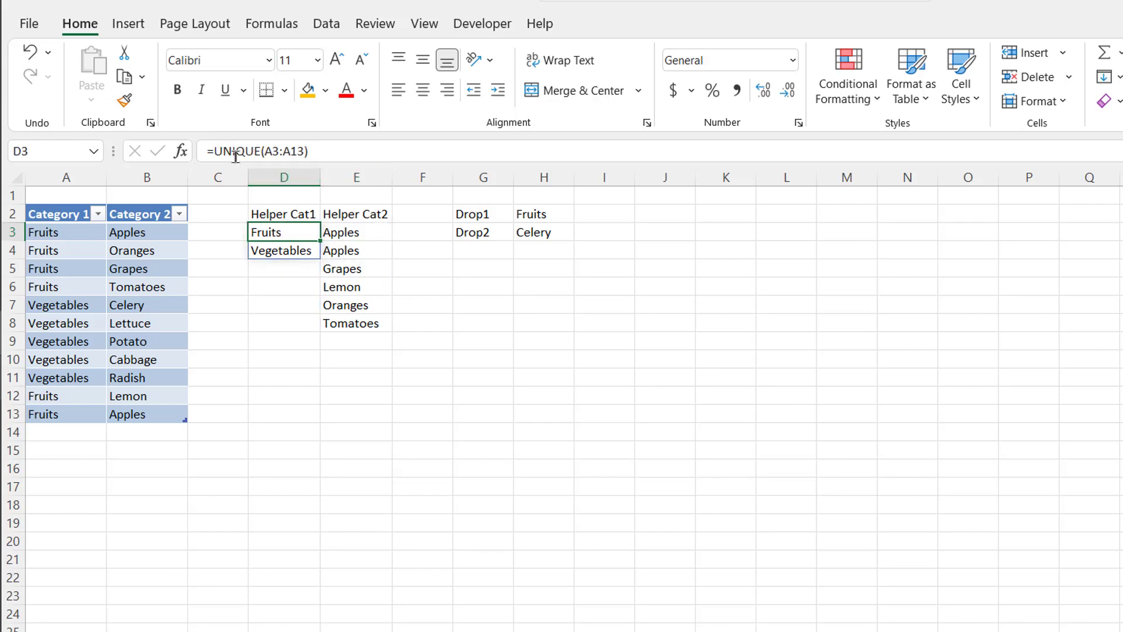
pyautogui.click(359, 231)
# Step: Change E3 to =UNIQUE(SORT(FILTER(B3:B13,A3:A13=H2))) and confirm H3 lists Apples once
pyautogui.click(245, 149)
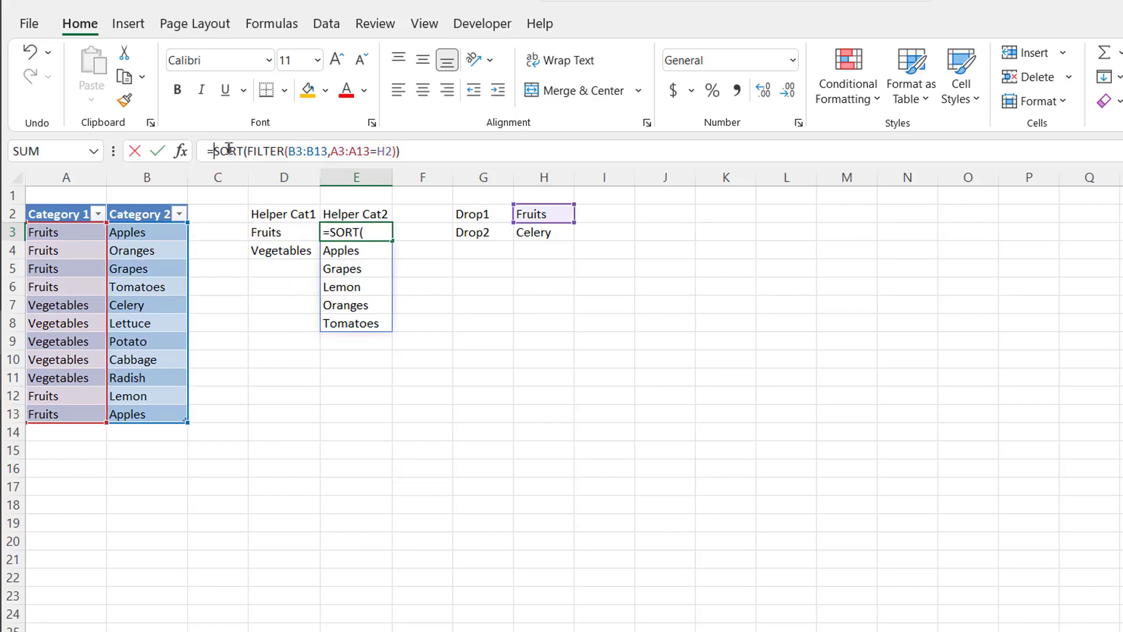
pyautogui.write('uniq')
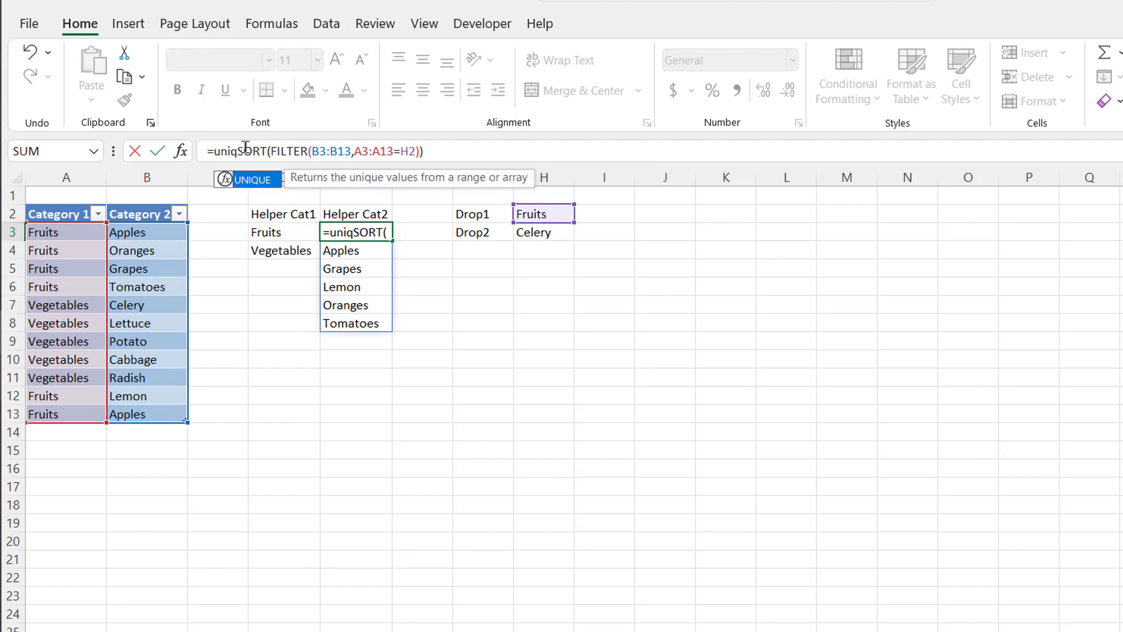
pyautogui.press('Tab')
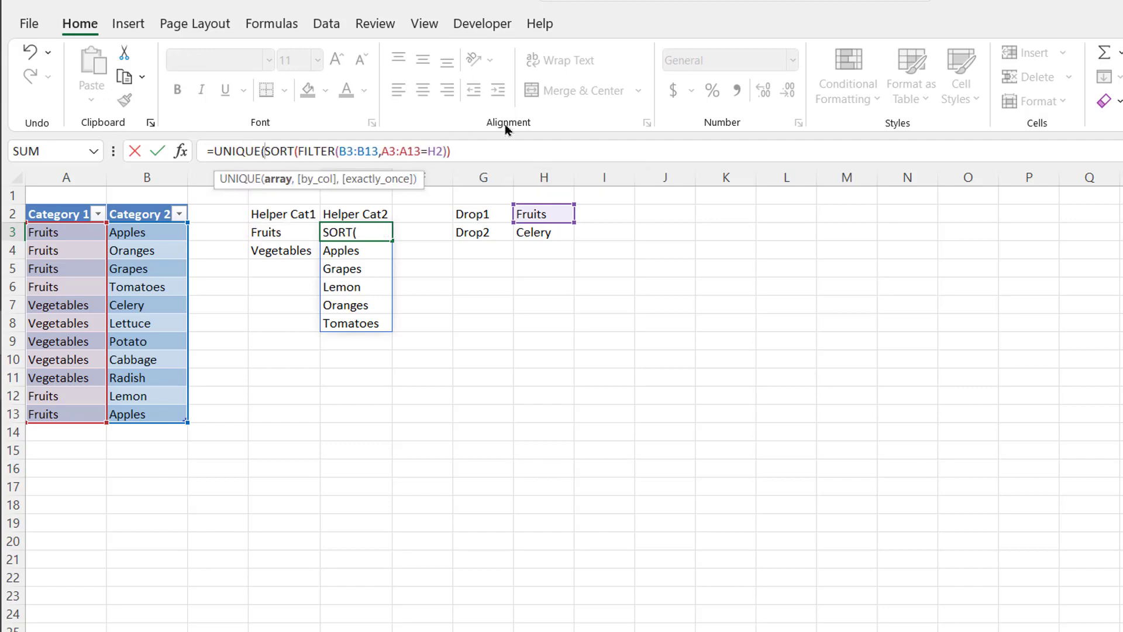
pyautogui.click(492, 149)
pyautogui.write('))')
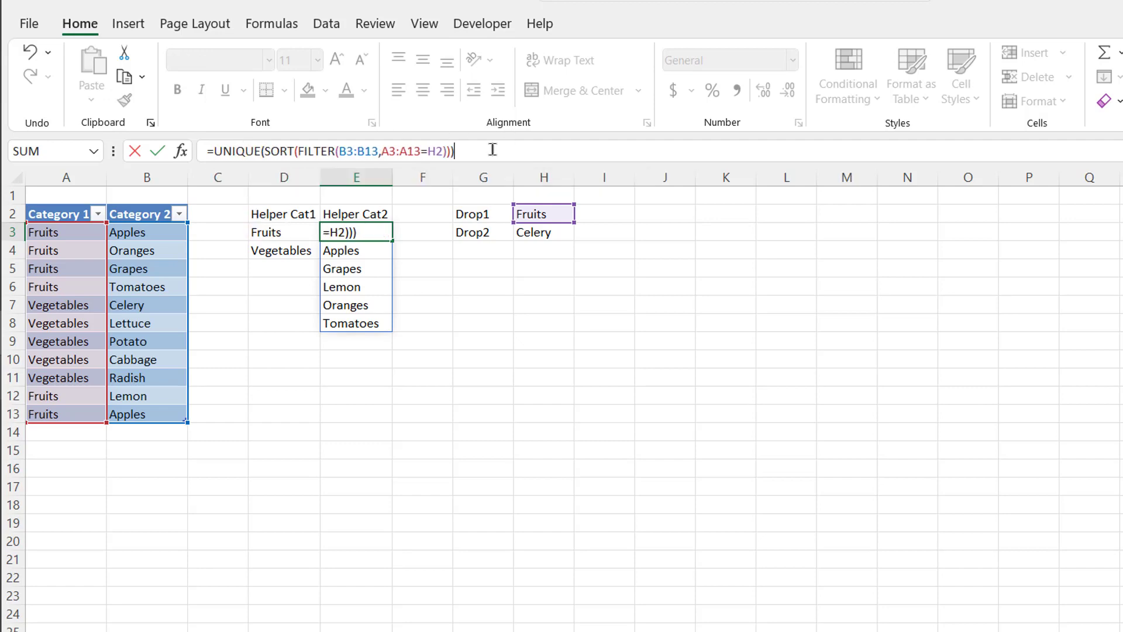
pyautogui.press('Return')
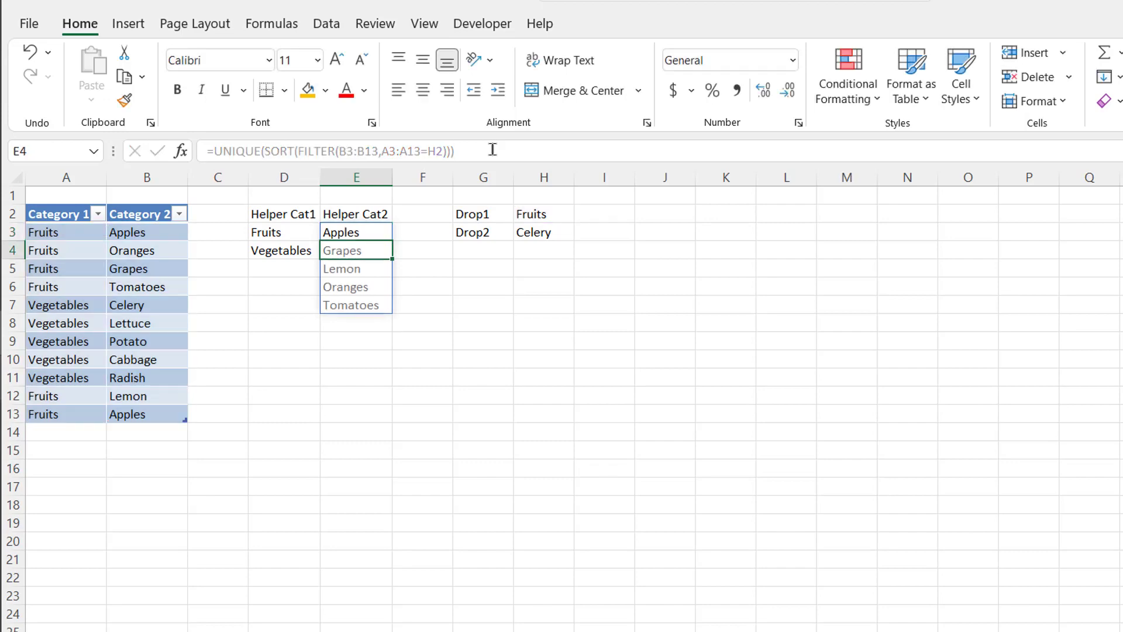
pyautogui.click(544, 228)
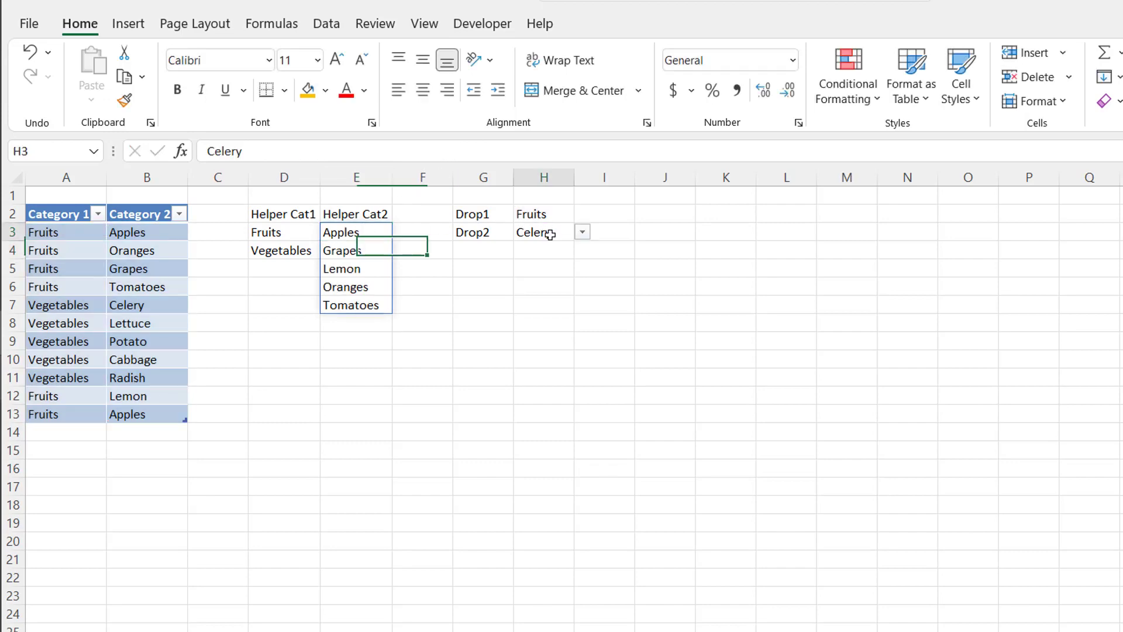